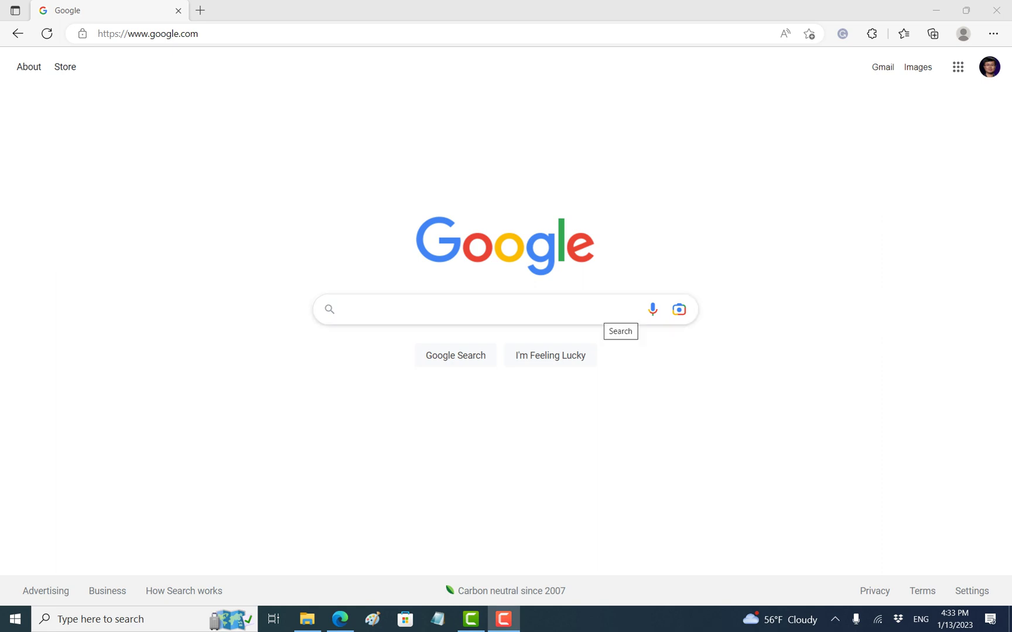
- Search 'qiskit metal' and reach the pip install instructions on the qiskit-metal PyPI page
click(490, 309)
text(qis)
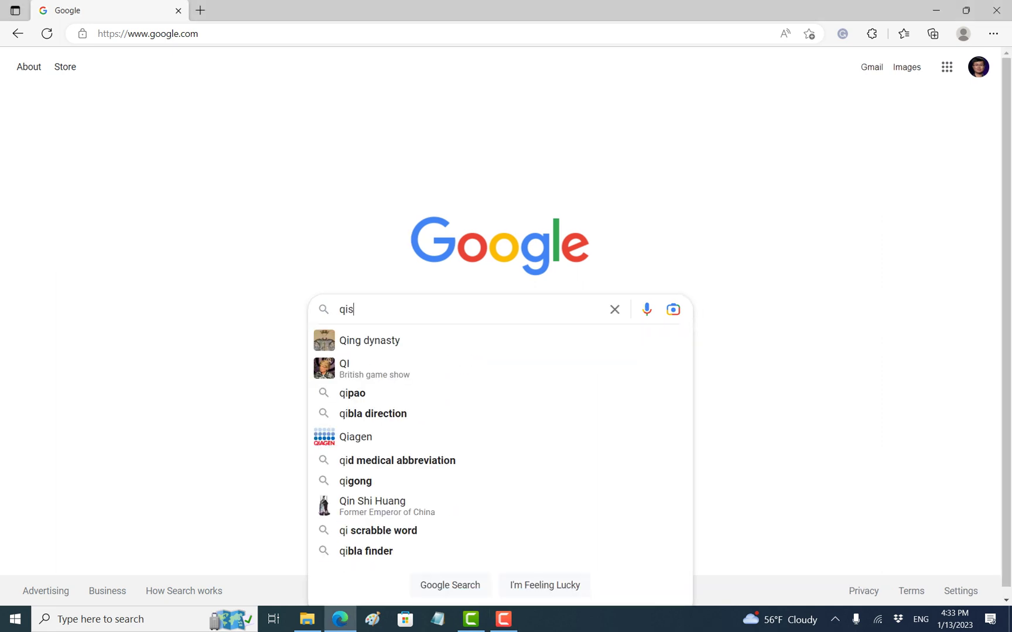
text(kit metal)
key(Return)
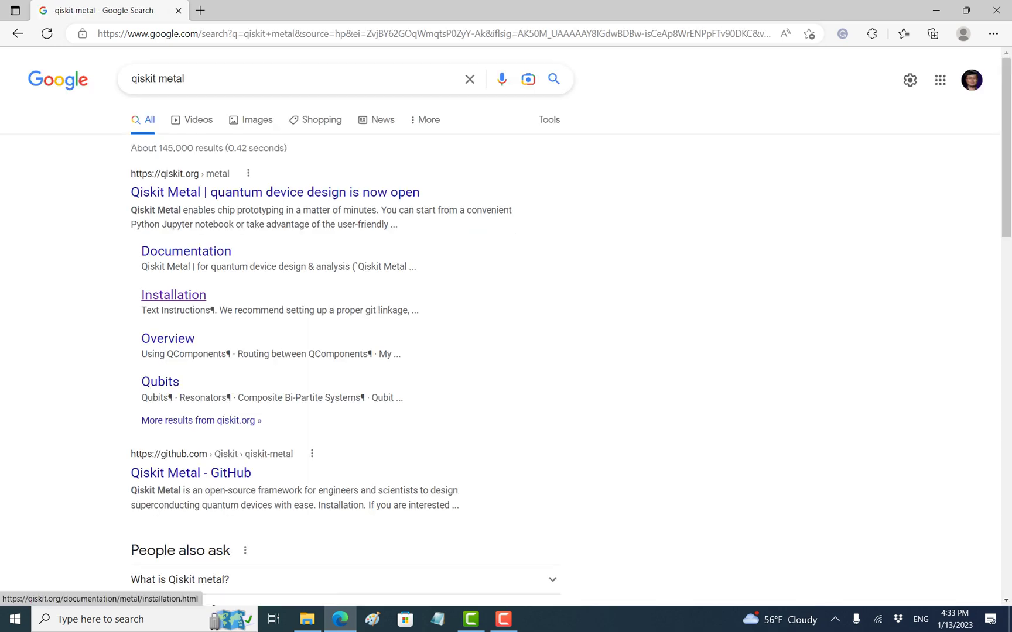
click(173, 294)
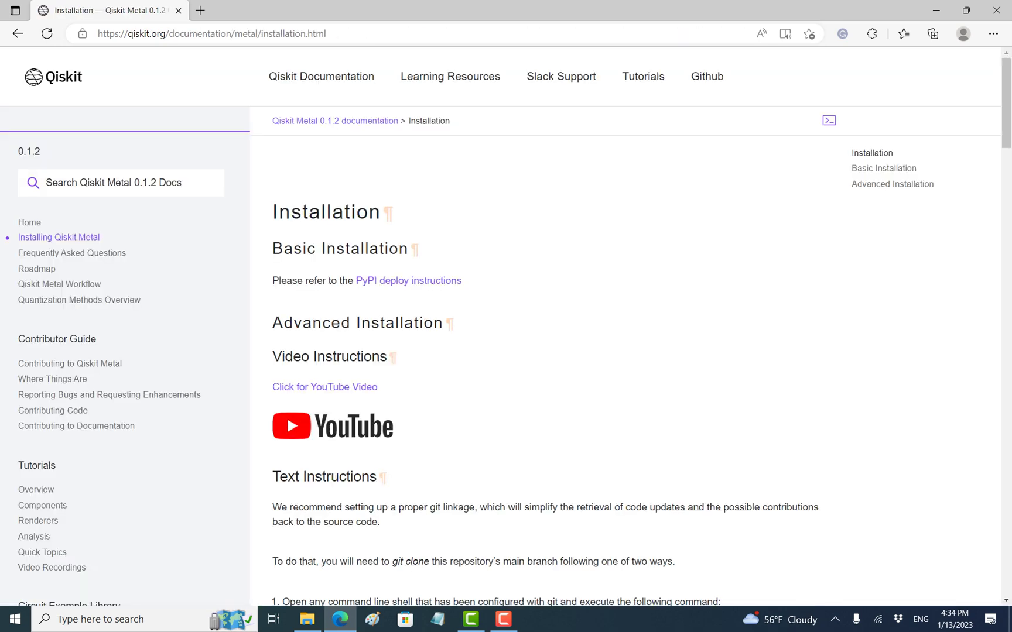
click(408, 281)
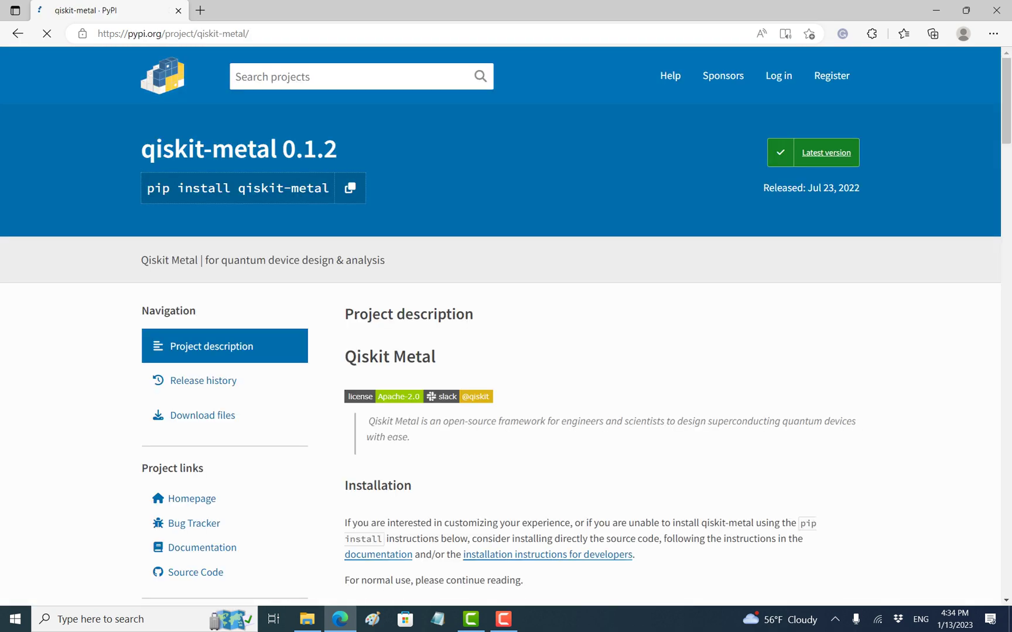
drag(1005, 94, 1005, 177)
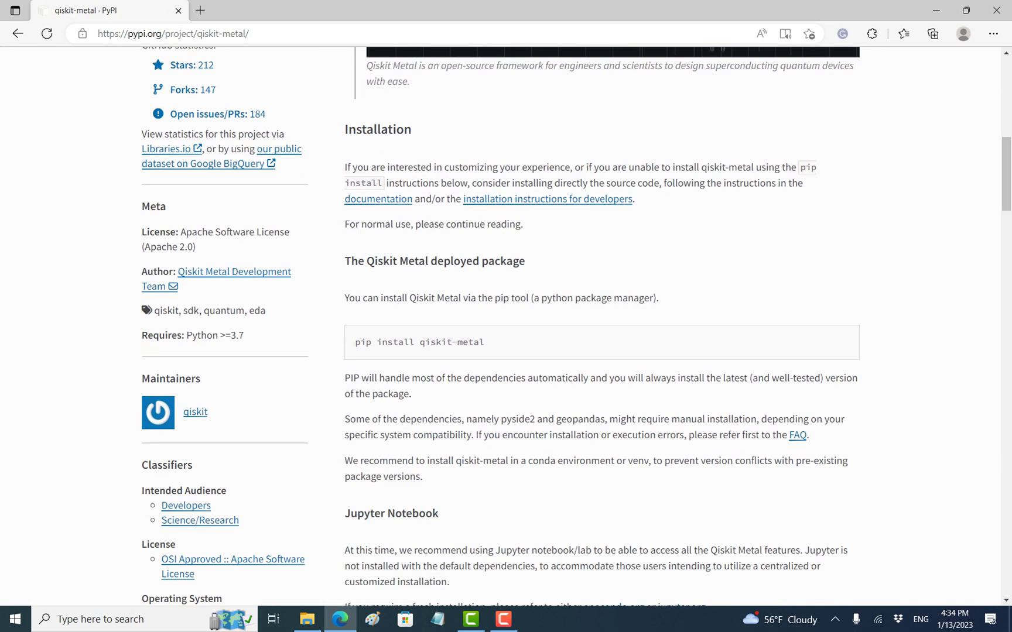
click(101, 619)
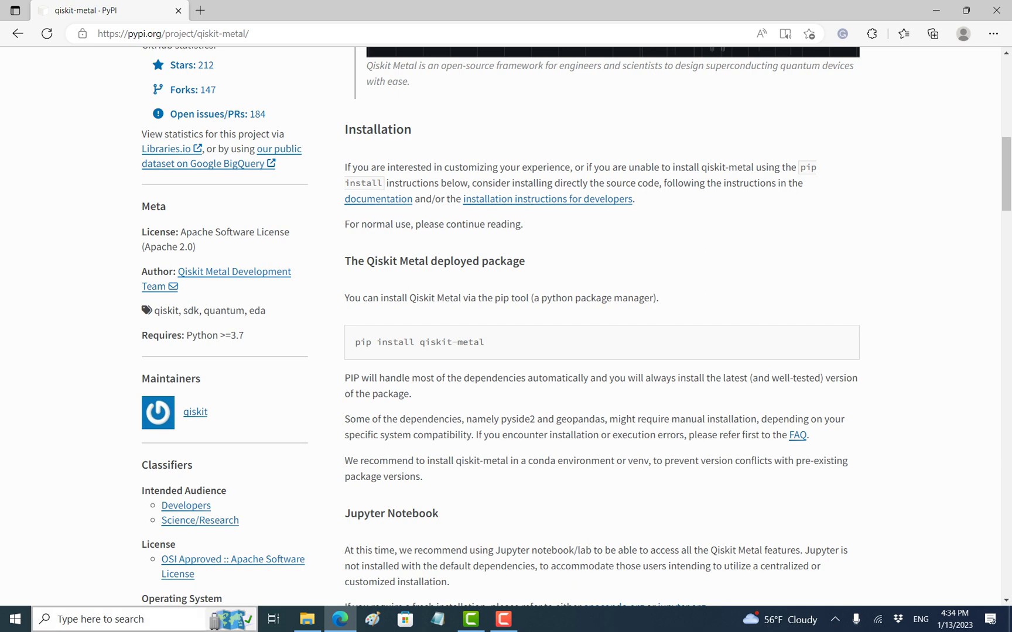
text(anac)
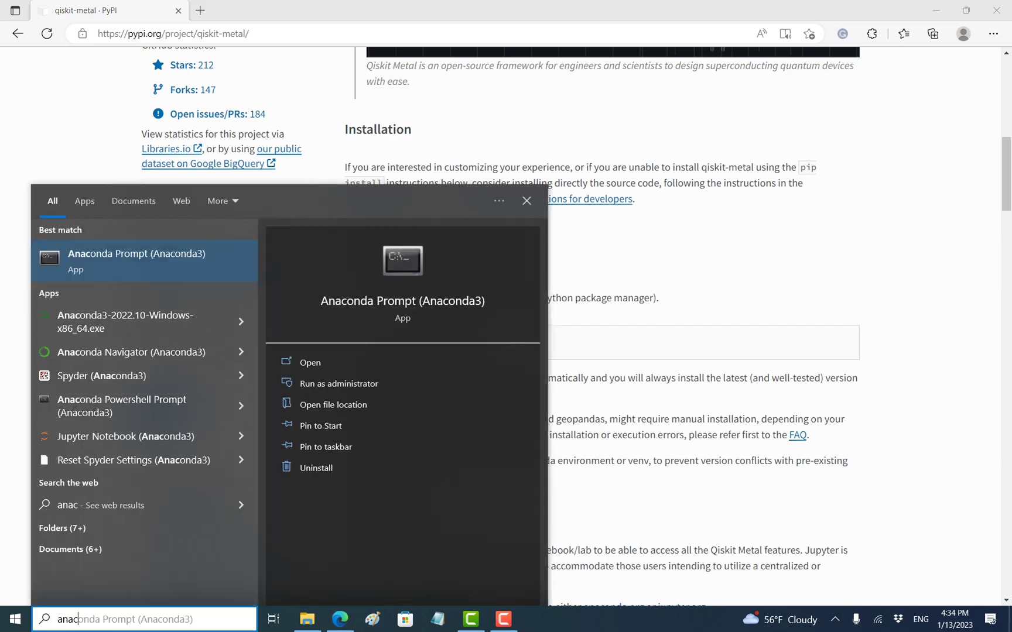
- Launch Anaconda Prompt and create the conda environment 'qmetal', confirming with y
key(Return)
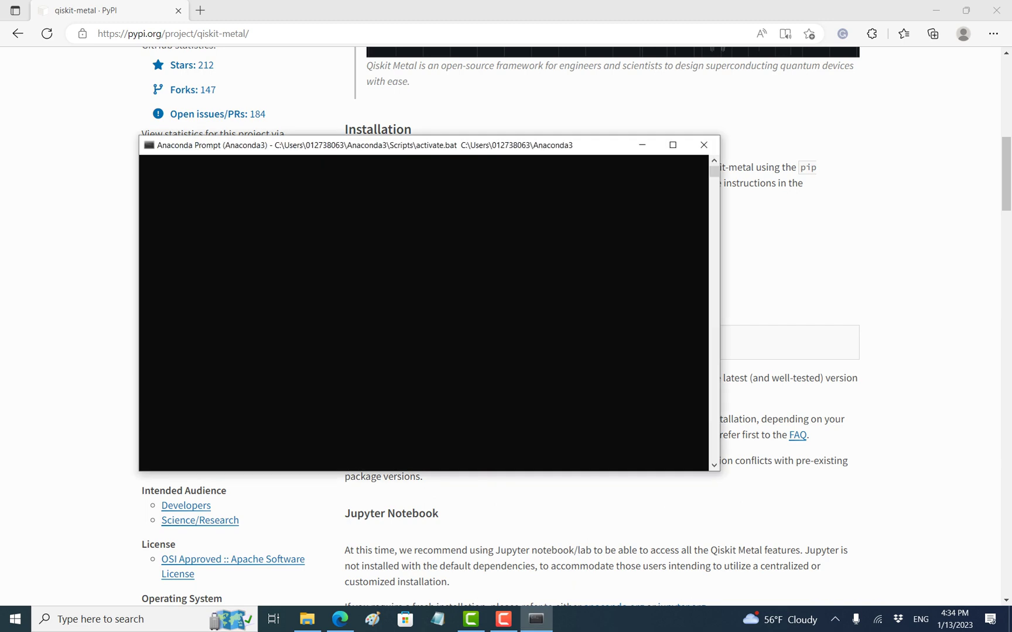
drag(396, 145, 388, 220)
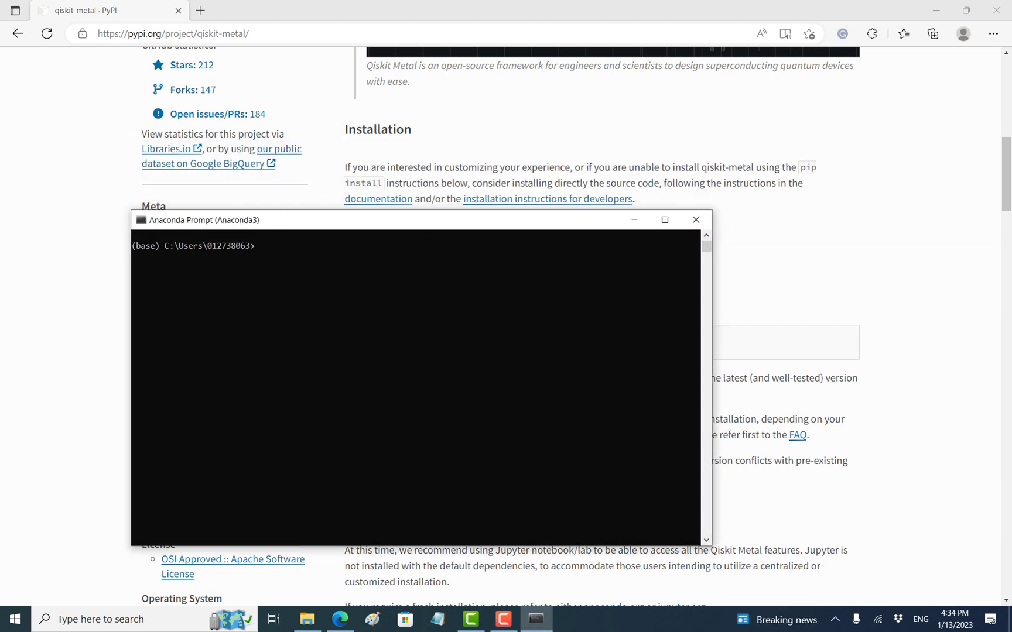
text(conda )
text(create -)
text(n qmet)
text(al)
key(Return)
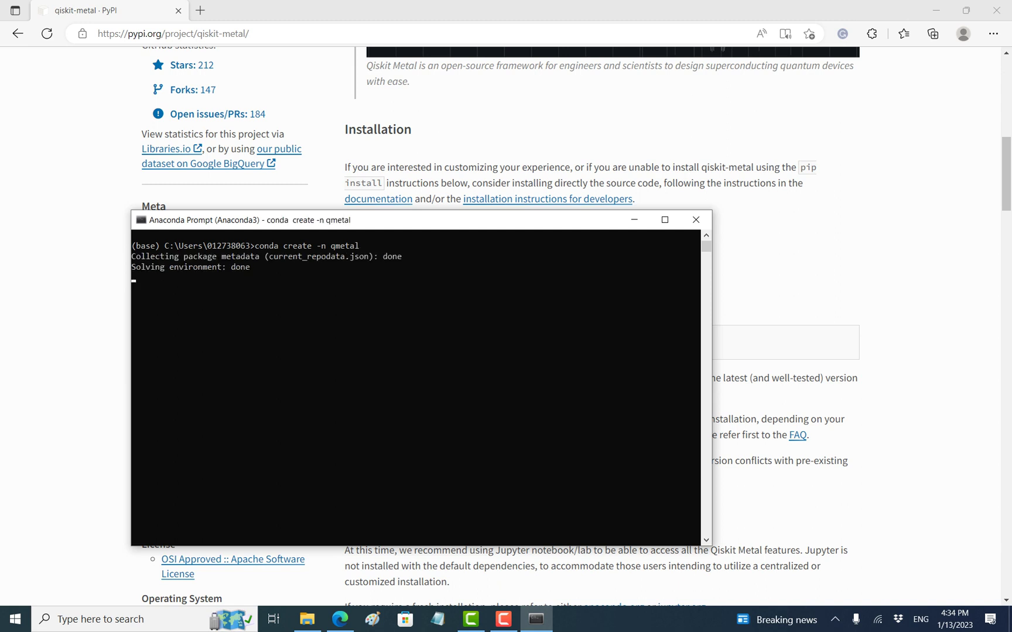
text(y)
key(Return)
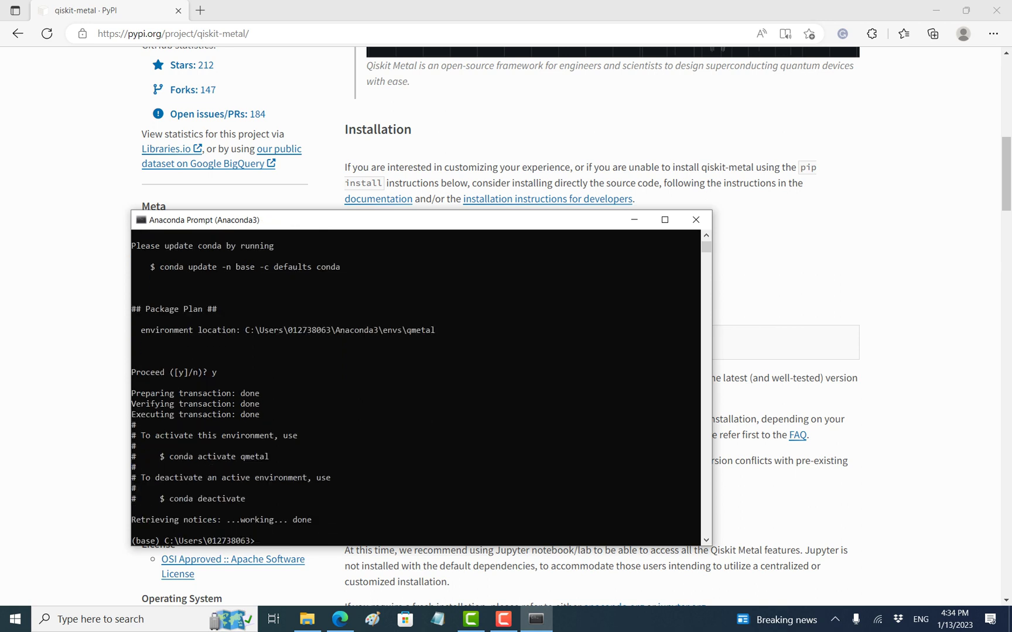
text(conda )
text(activate qmetal)
- Activate qmetal, list its packages, and install pip along with Python 3.10.8
key(Return)
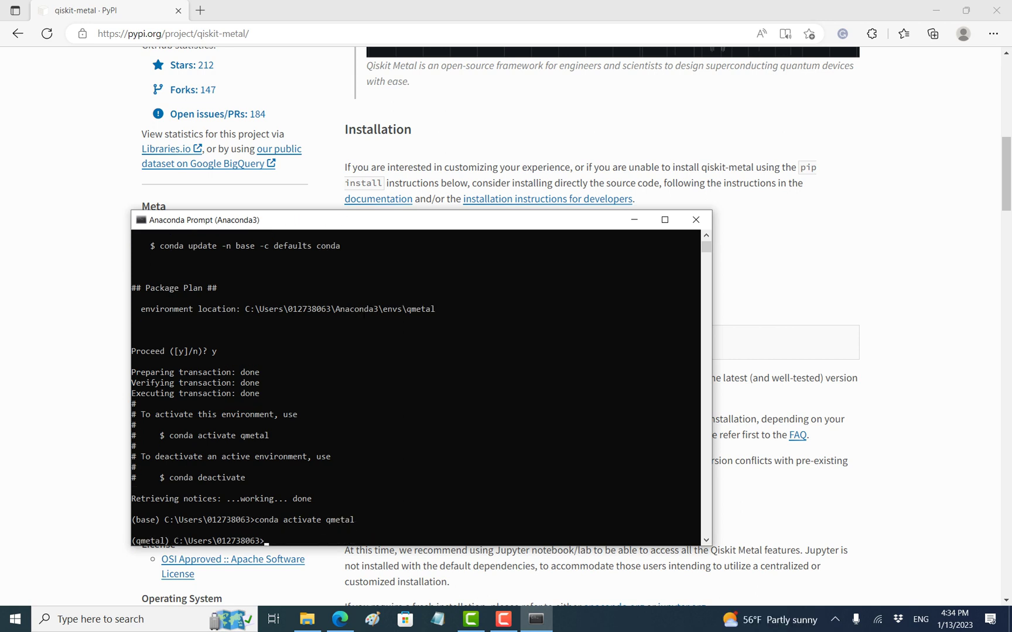
text(conda )
text(list)
key(Return)
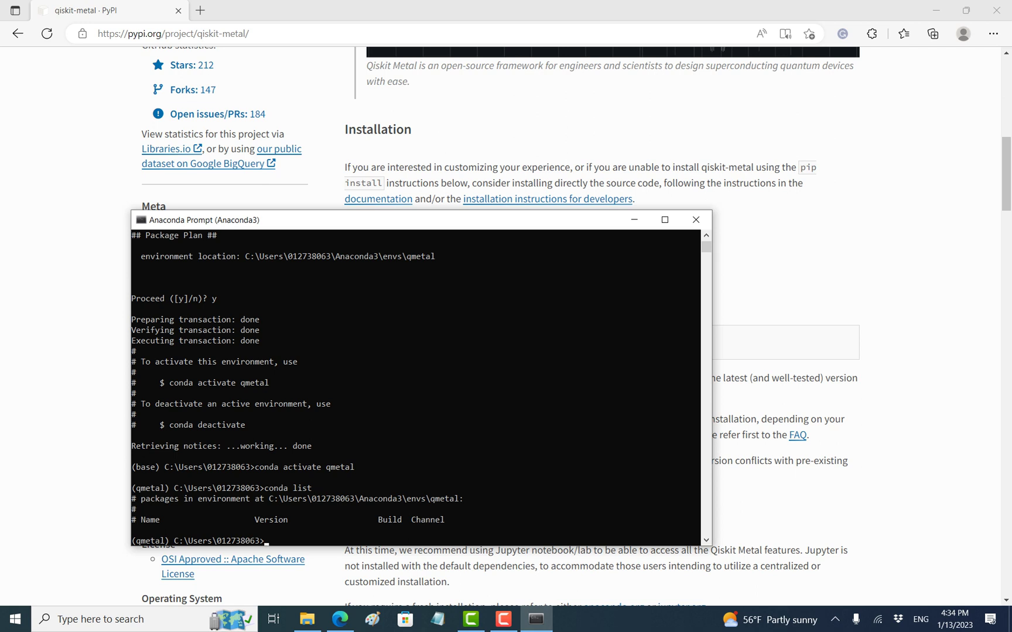
text(conda)
text(install pip)
key(Return)
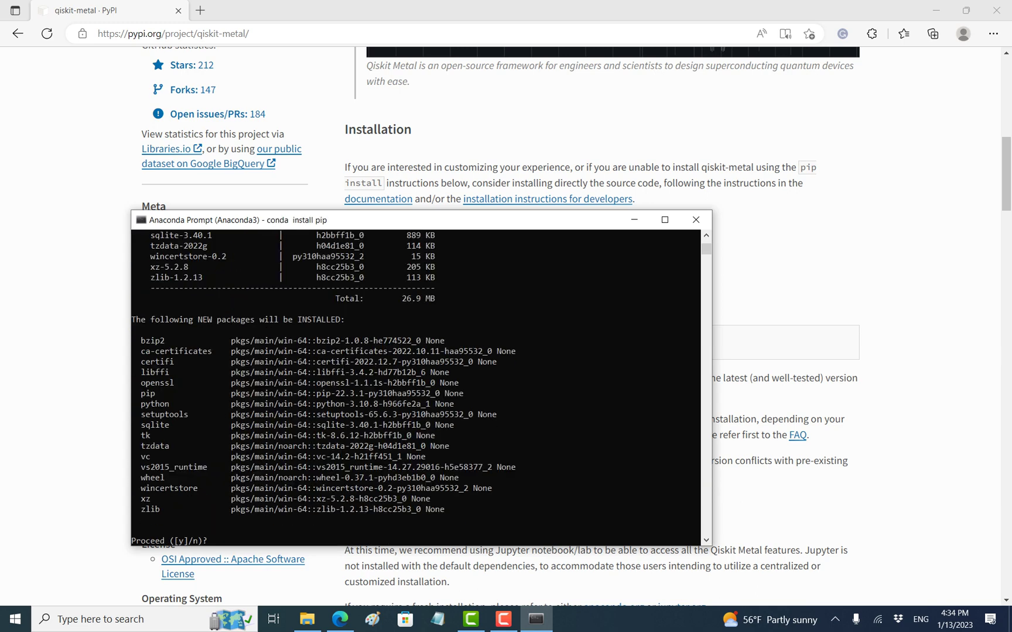
text(y)
key(Return)
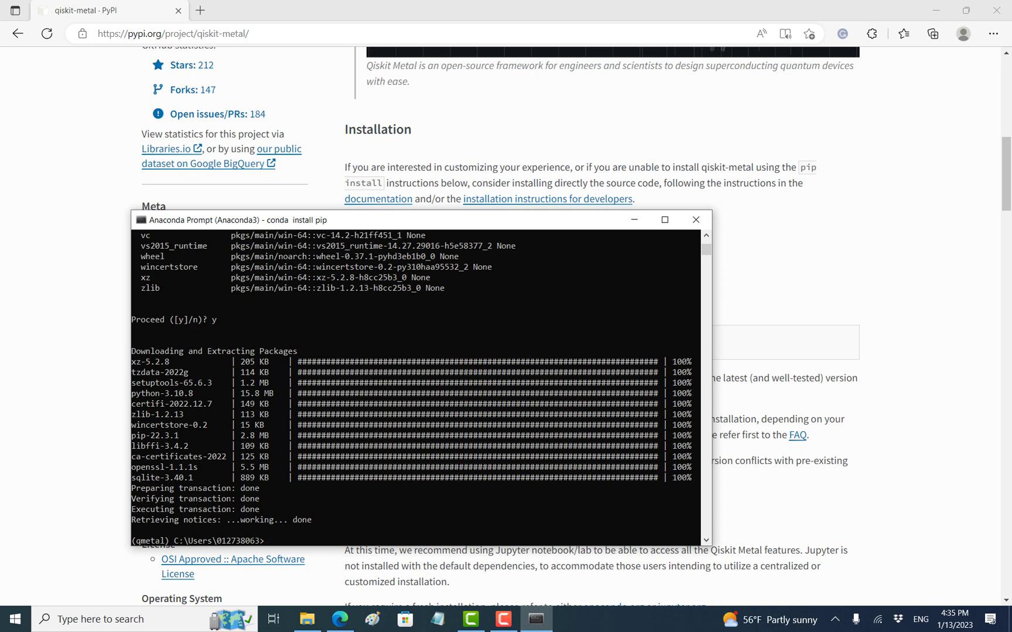
text(conda insta)
- Downgrade qmetal to Python 3.7.15 with 'conda install python=3.7' and verify via conda list
key(BackSpace)
key(BackSpace)
key(BackSpace)
text(list)
key(Return)
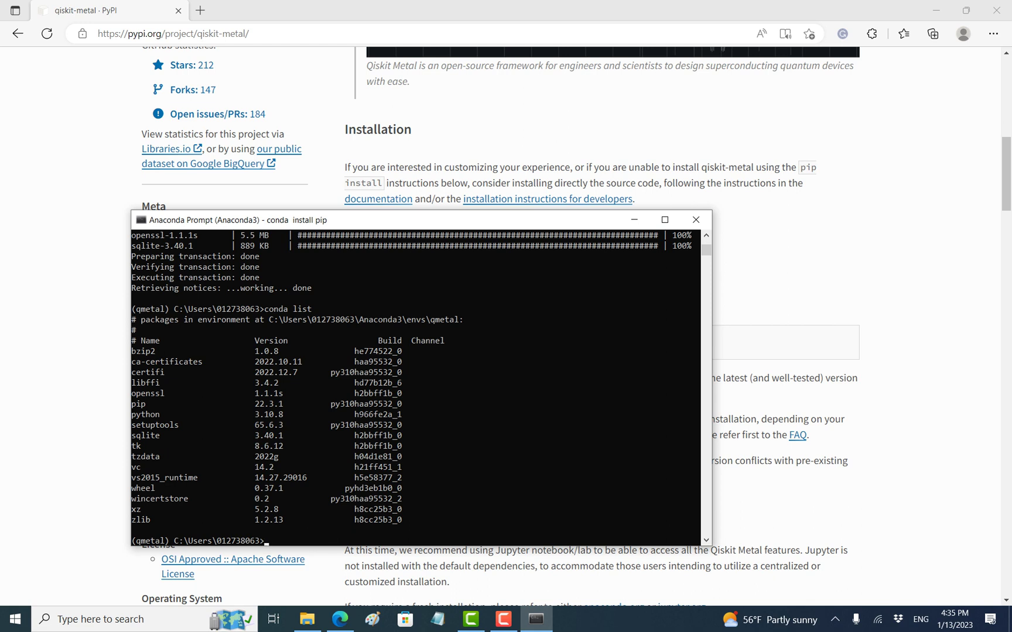
text(conda)
text( install )
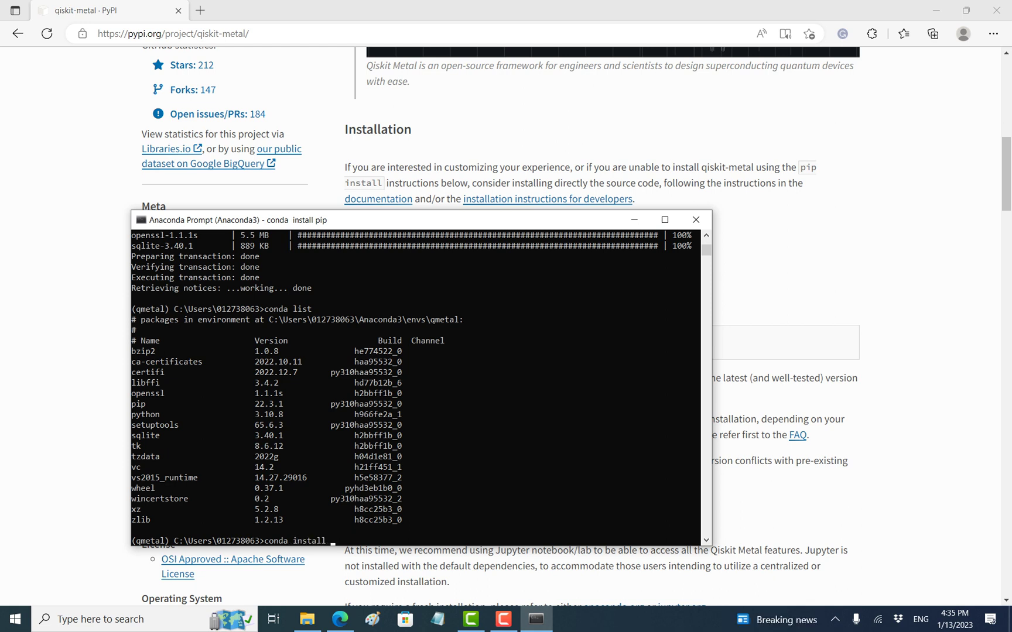
text(python=3.7)
key(Return)
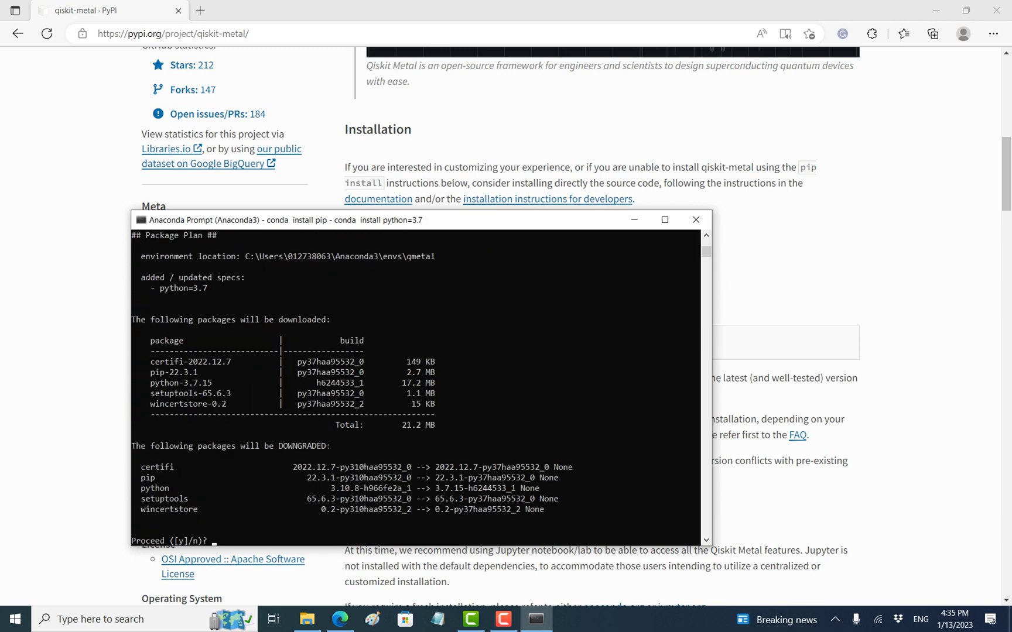
text(y)
key(Return)
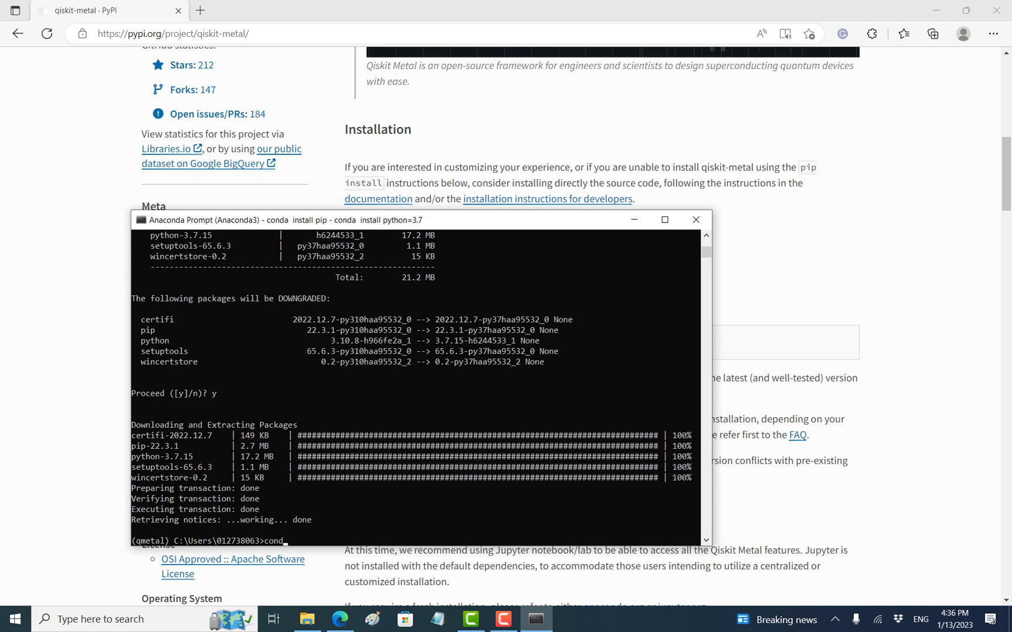
text(conda list)
key(Return)
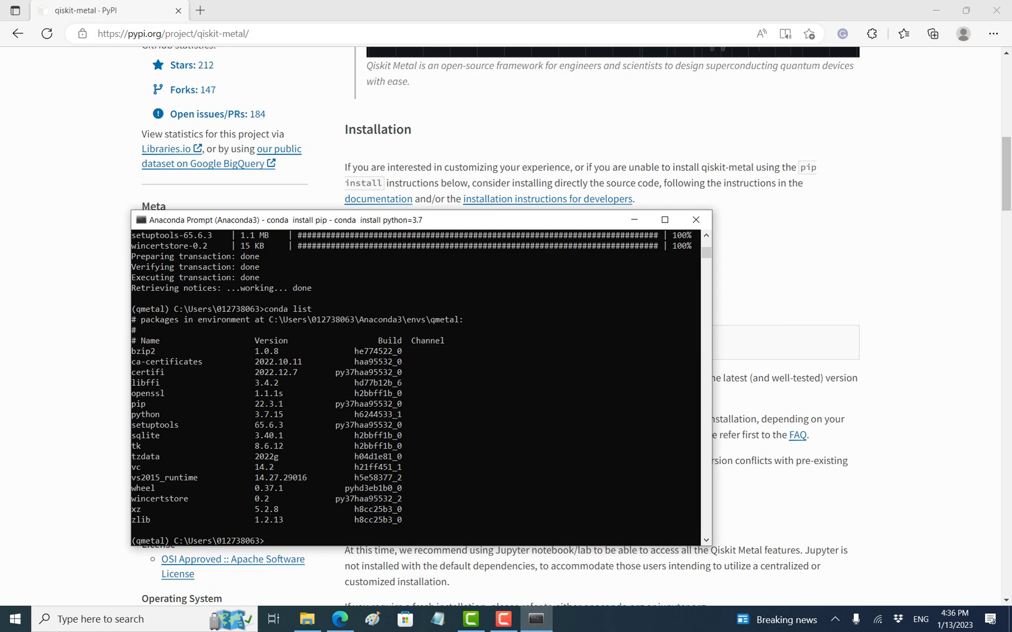
key(alt+Tab)
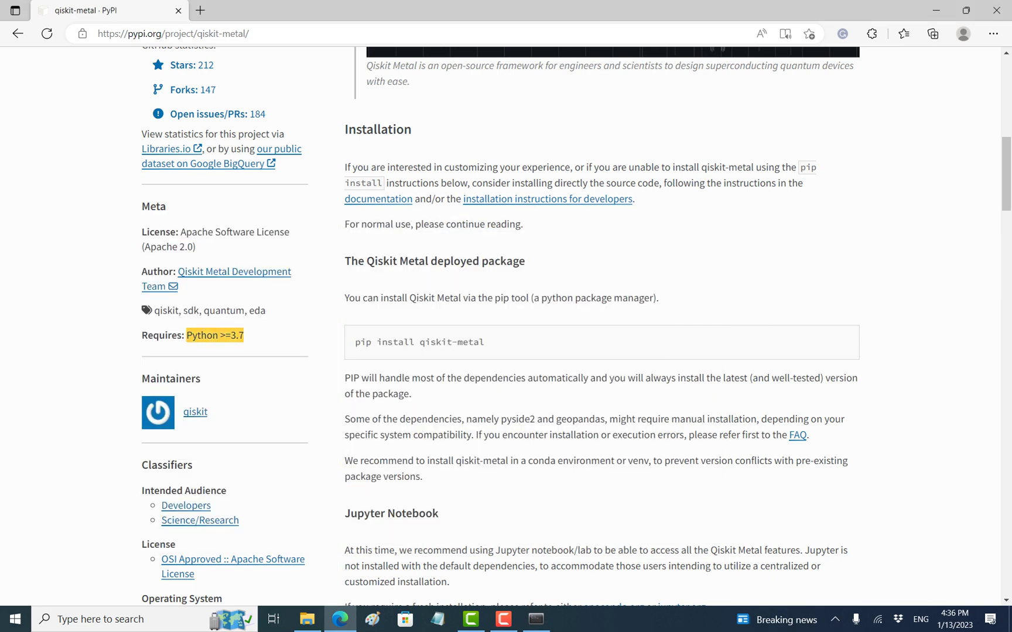
click(601, 238)
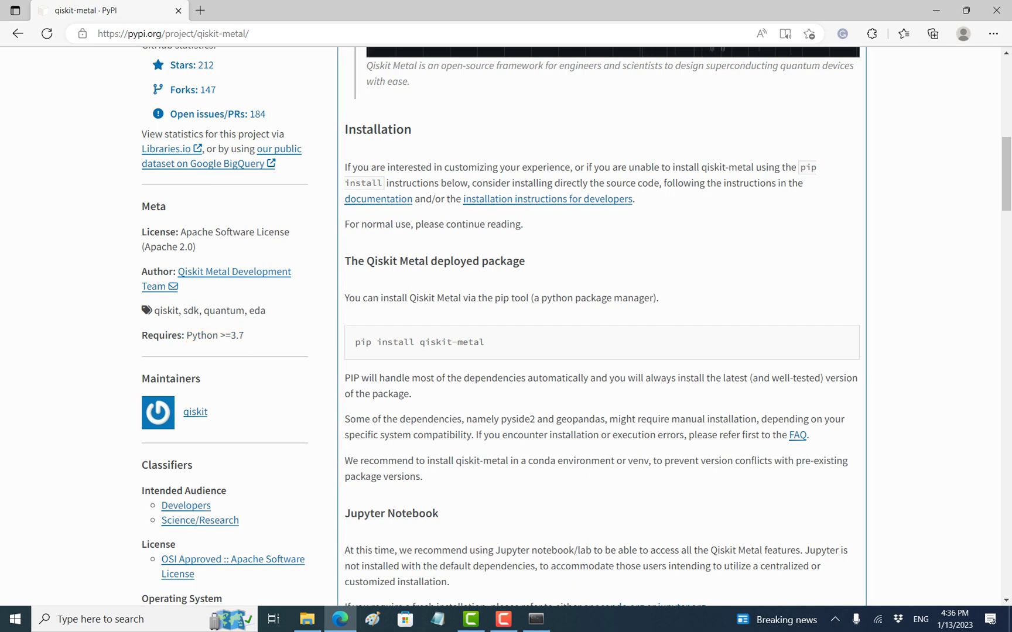
- Copy 'pip install qiskit-metal' from PyPI and run it in Anaconda Prompt
drag(355, 343, 484, 342)
key(ctrl+c)
key(alt+Tab)
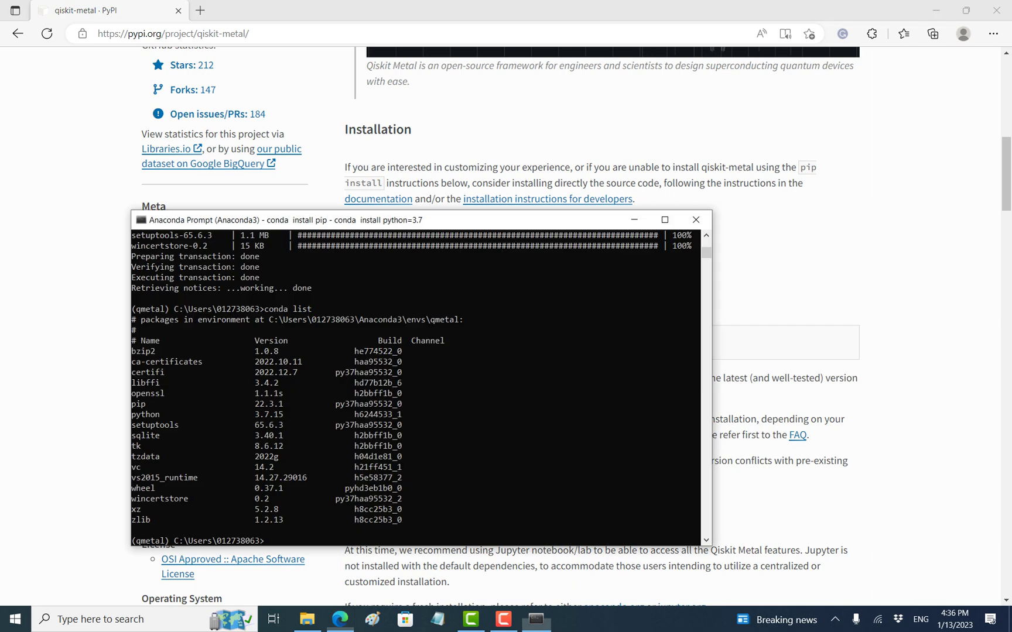
key(ctrl+v)
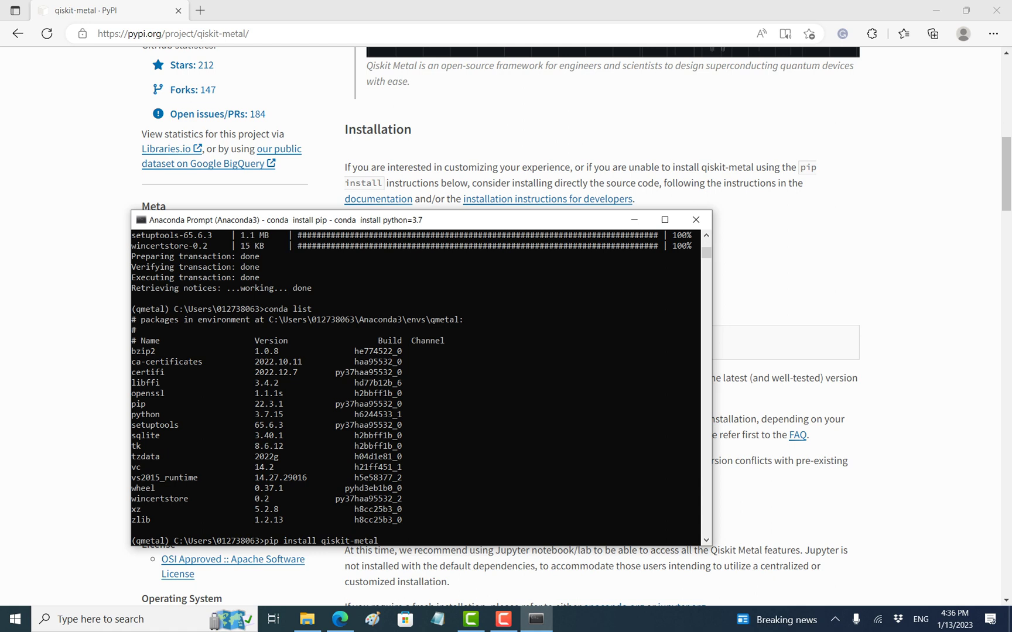
key(Return)
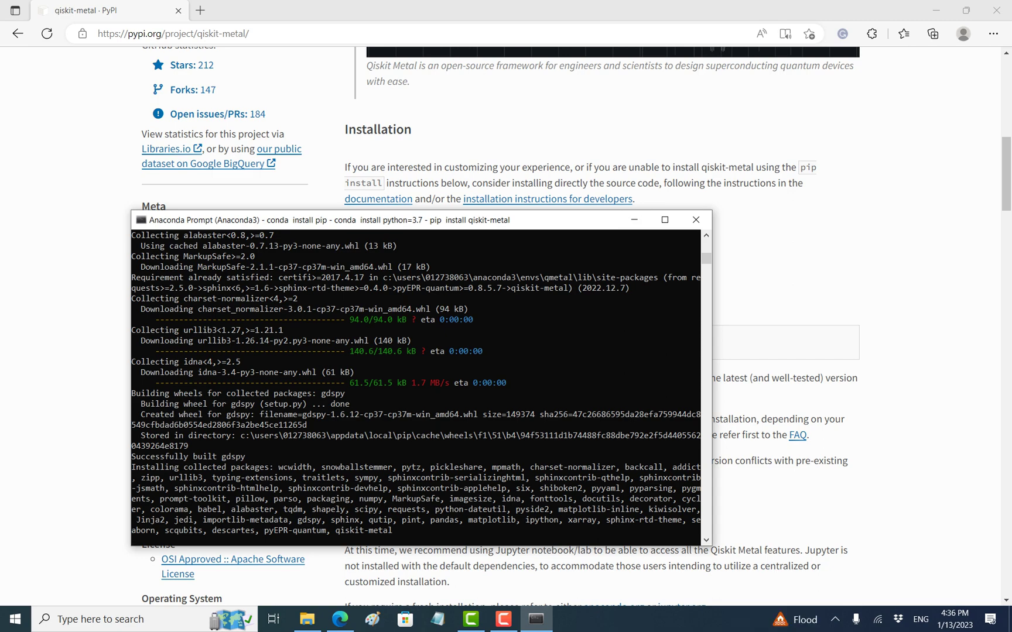
key(alt+Tab)
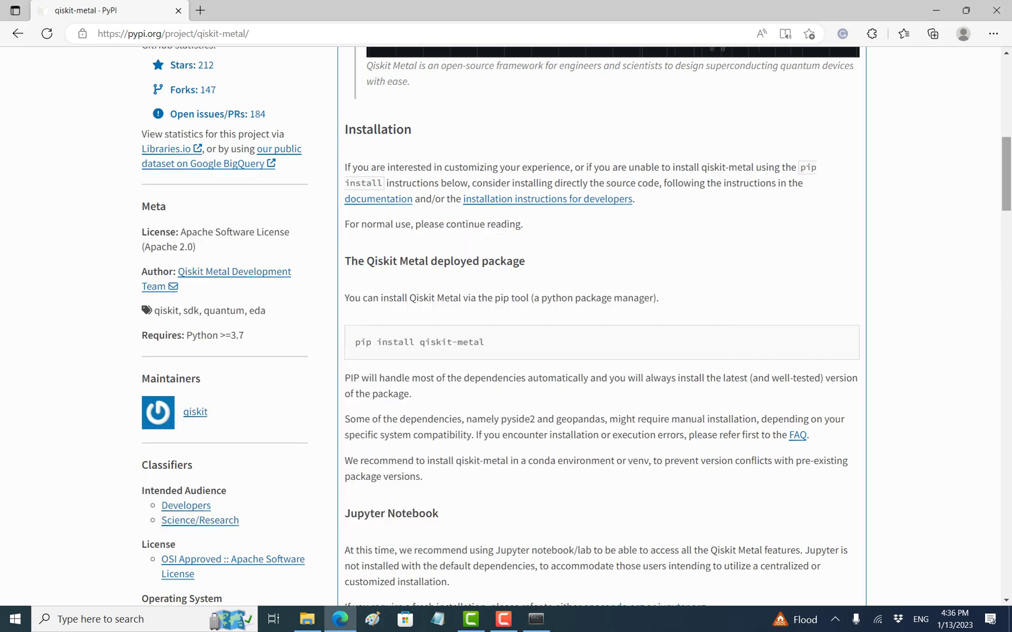
drag(1006, 175, 1006, 229)
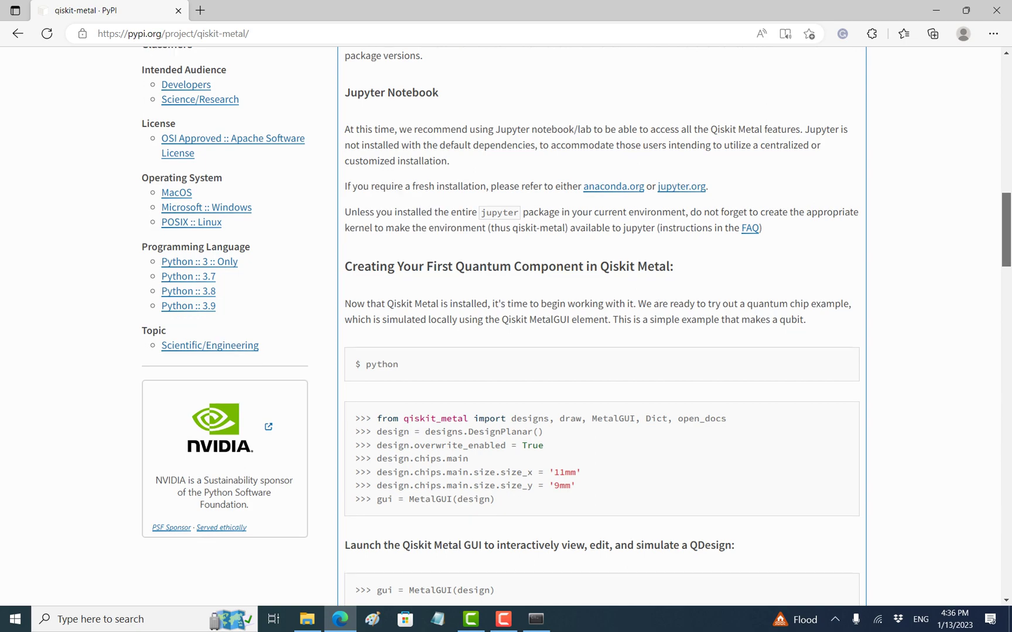
mouse_move(1006, 229)
mouse_down()
mouse_move(1006, 253)
mouse_move(1006, 193)
mouse_up()
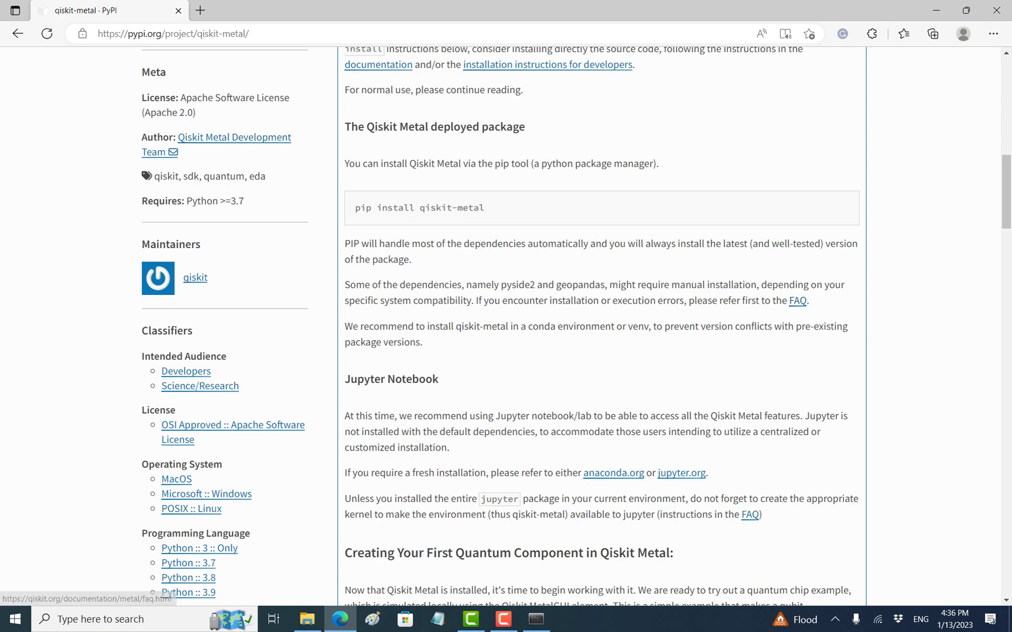
- Highlight the PyPI note that pyside2 and geopandas may need manual installation
drag(501, 286, 604, 284)
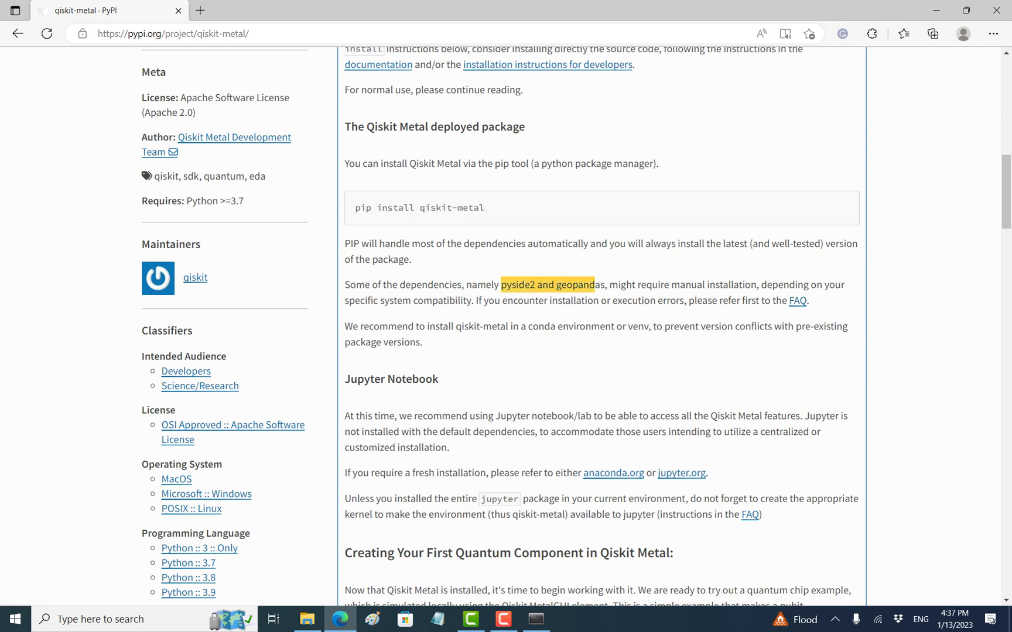
- Enlarge and raise the Anaconda Prompt window while qiskit-metal 0.1.2 finishes installing
key(alt+Tab)
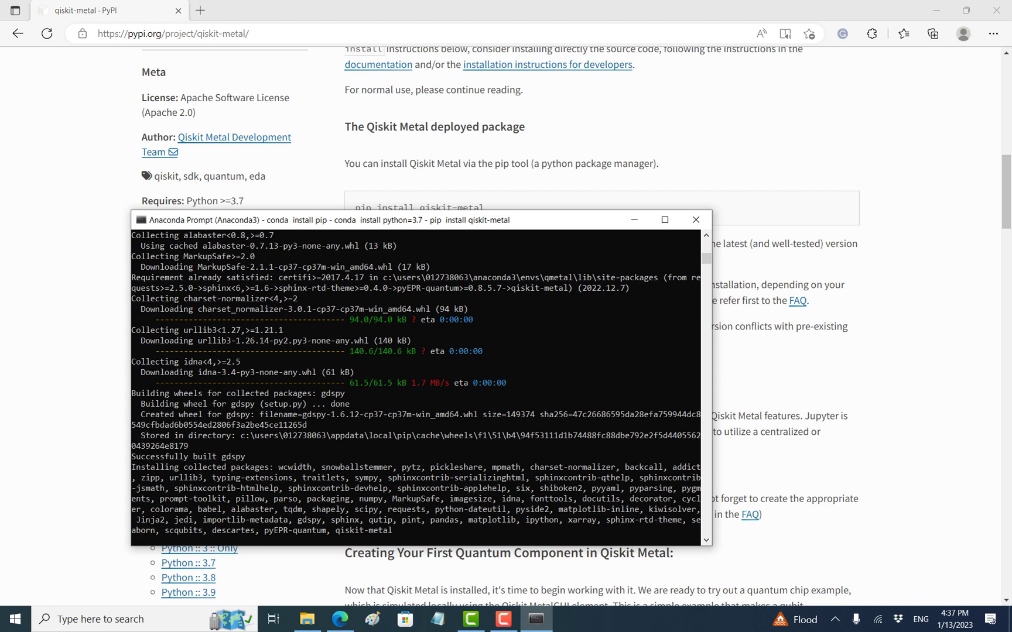
drag(711, 545, 789, 573)
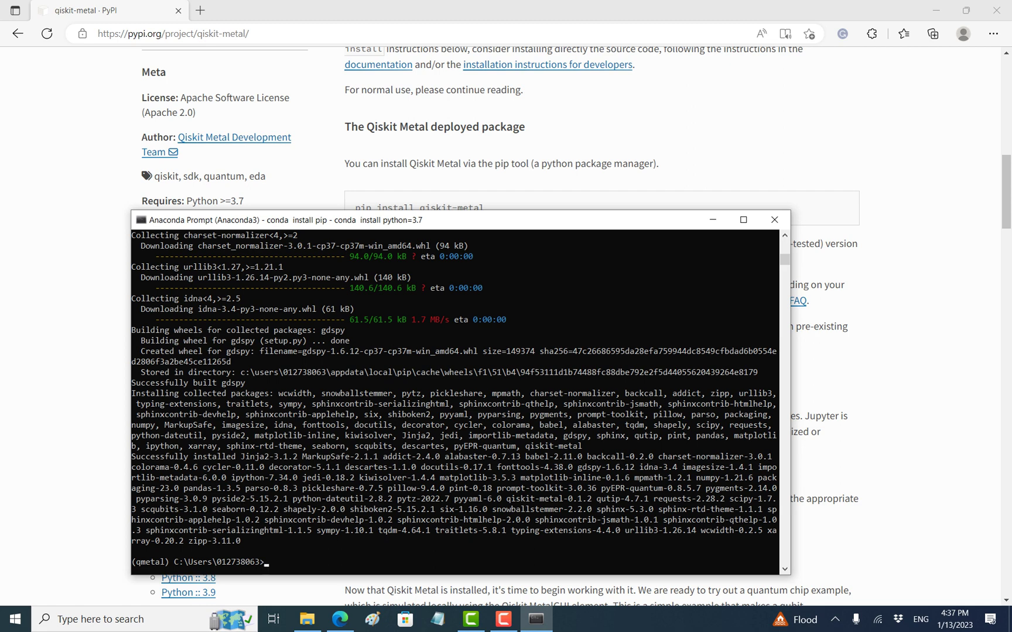
drag(459, 220, 454, 141)
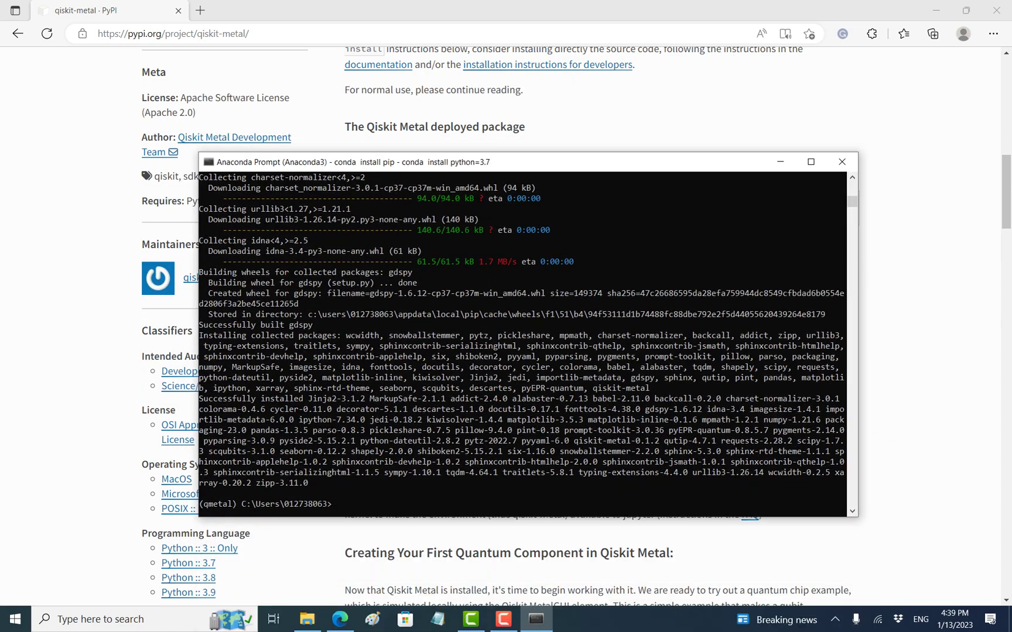
text(p install o)
- Run pip install for pyside2 (already present) and geopandas, installing geopandas 0.10.2
key(BackSpace)
key(BackSpace)
text(pyside2)
key(Return)
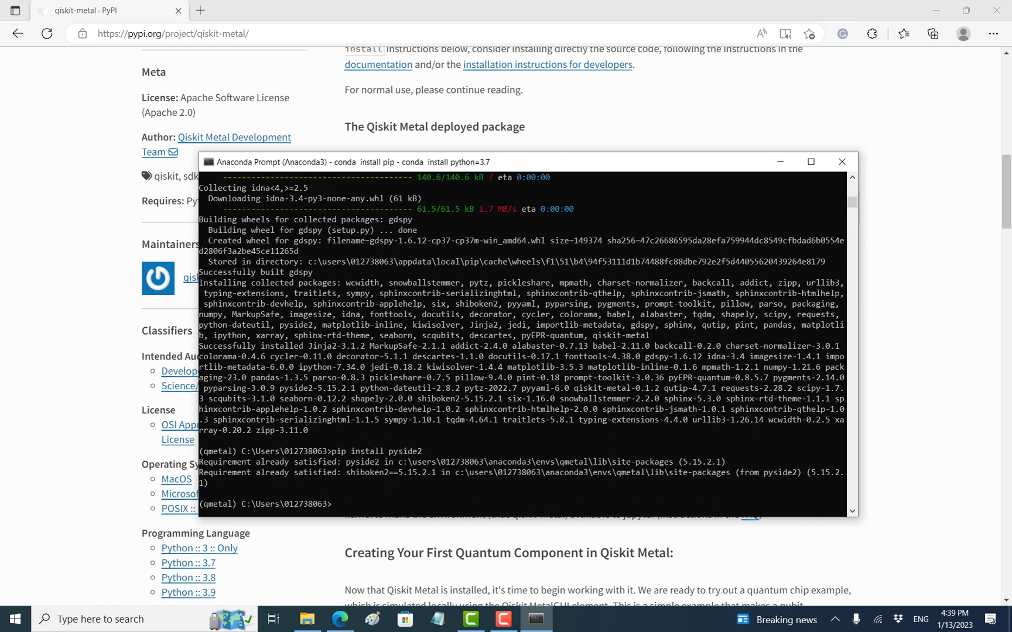
text(pip)
text( install)
drag(553, 162, 573, 133)
text(geo)
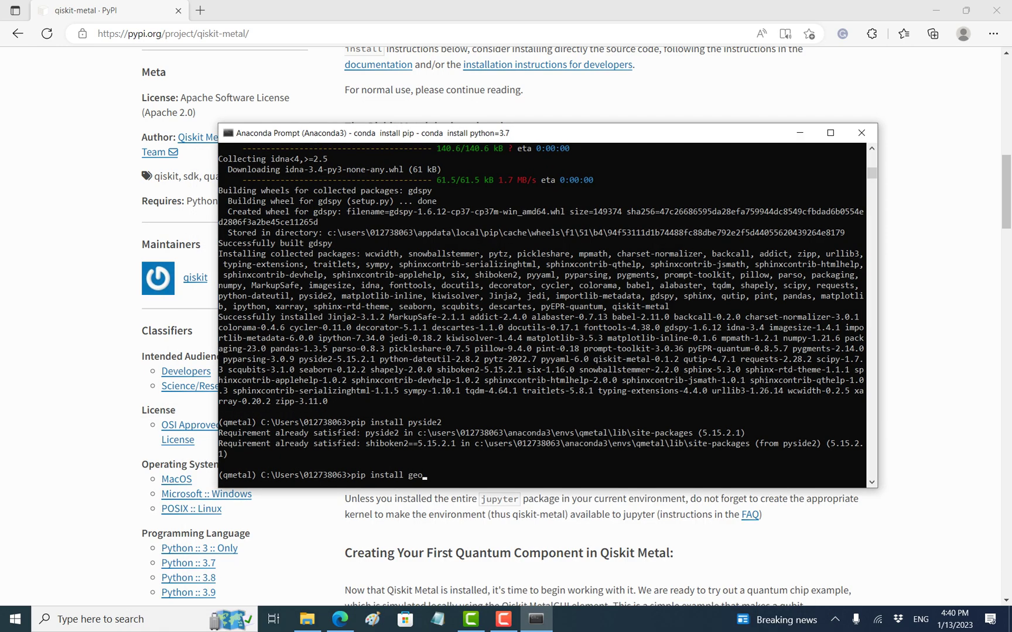
text(pandas)
key(Return)
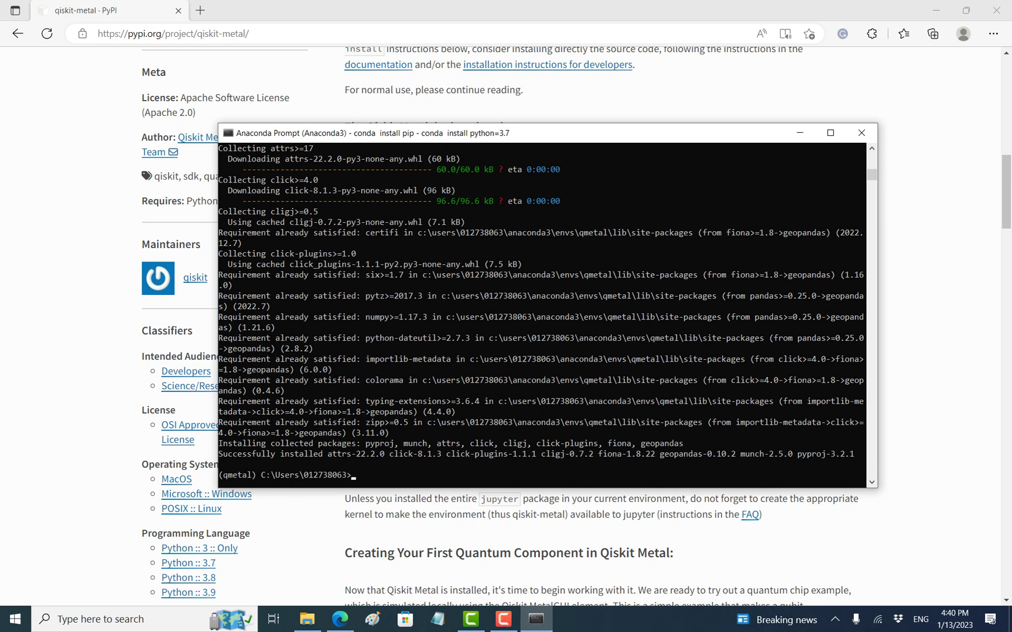
text(jupyter noteb)
text(ook&)
- After 'jupyter notebook&' fails, pip install jupyter and launch Jupyter Notebook
key(Return)
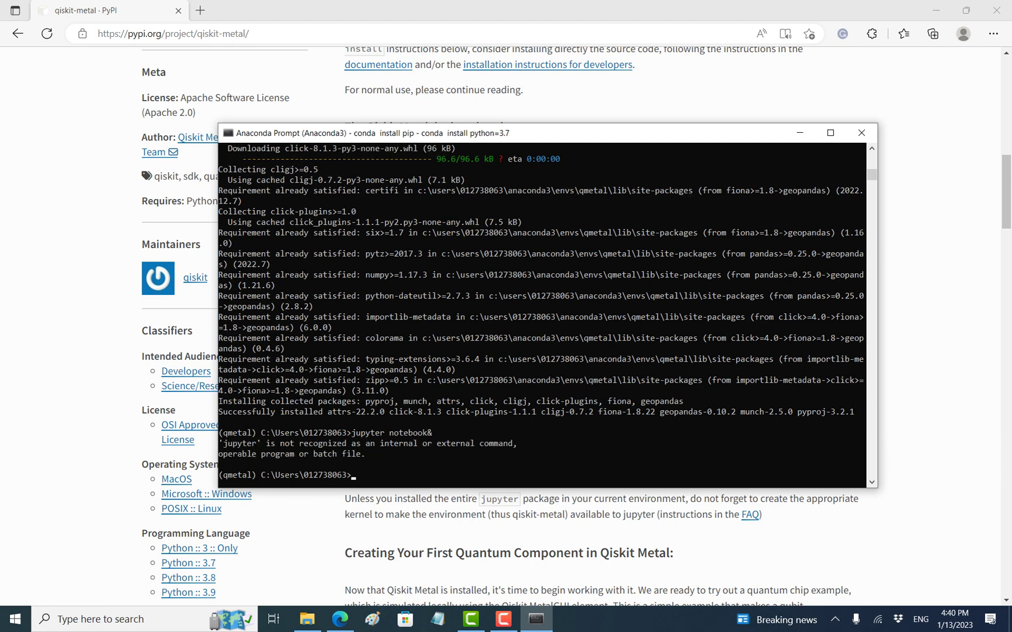
text(pip install )
text(jupyter)
key(Return)
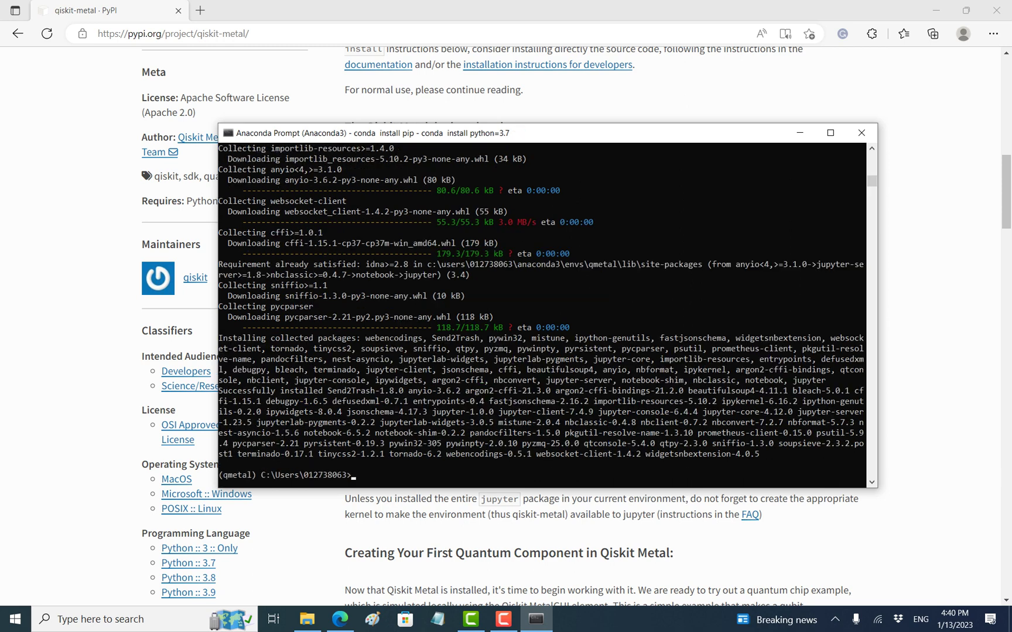
text(k)
key(BackSpace)
text(jupyter notebook)
text(&)
key(Return)
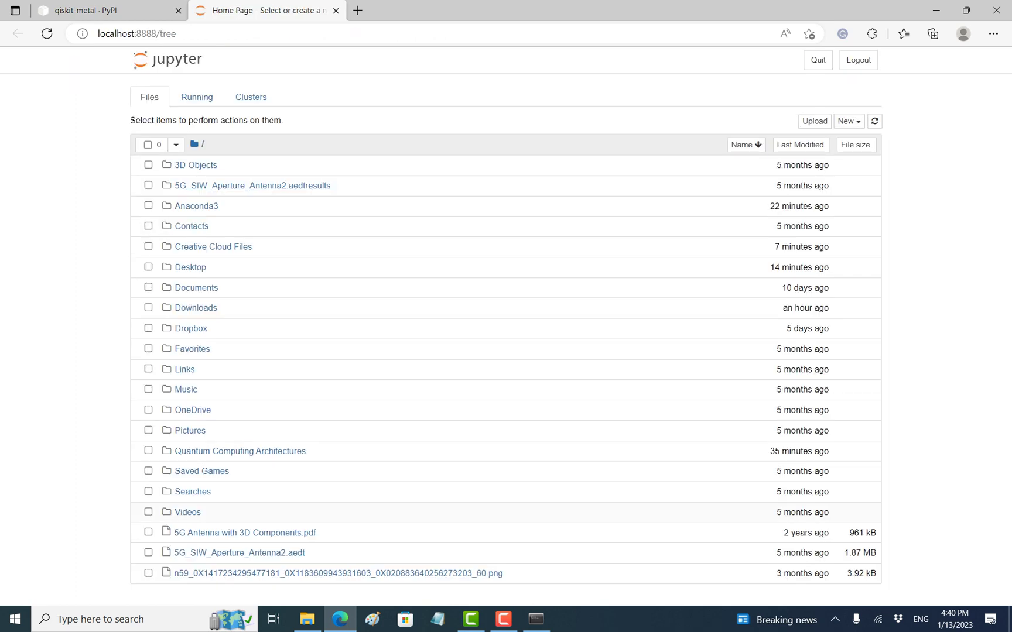
- Open Untitled.ipynb from the Quantum Computing Architectures folder
click(240, 451)
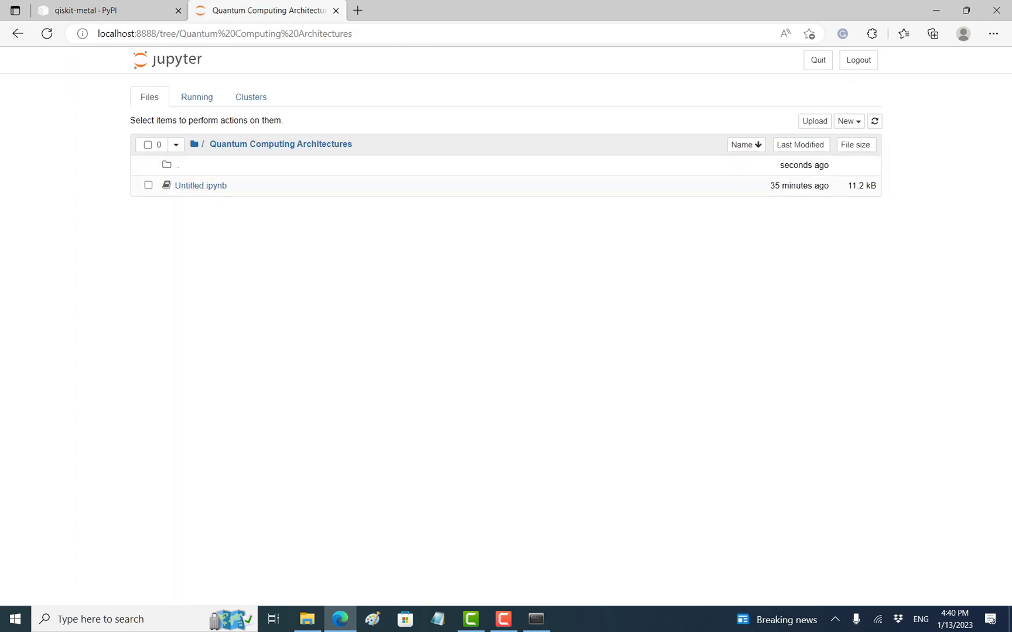
click(200, 185)
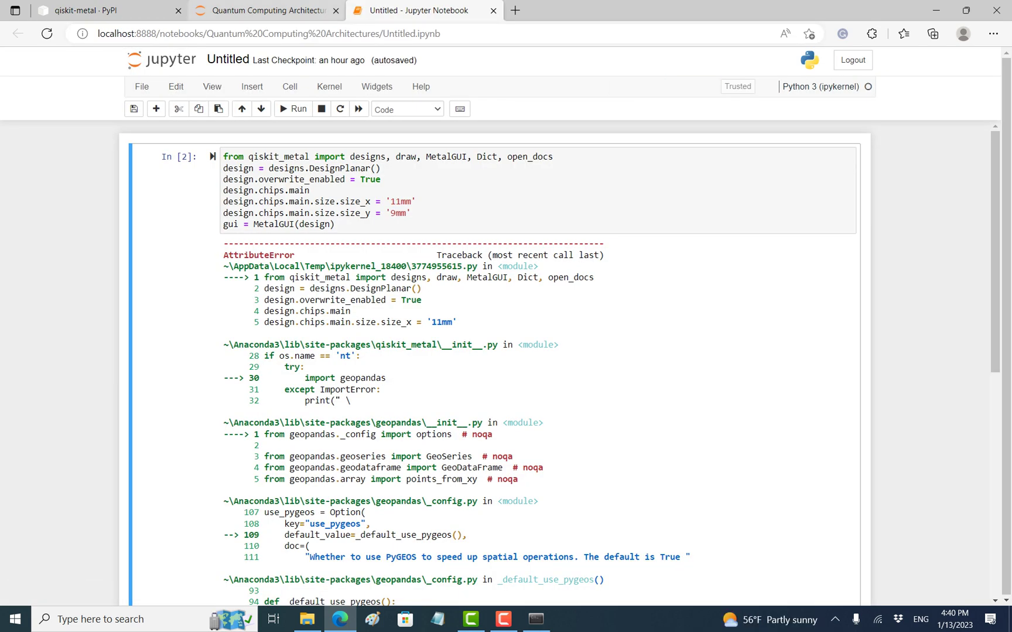
- Glance at the New menu and PyPI page, then rerun the qiskit_metal setup cell as In [1]
key(ctrl+shift+Tab)
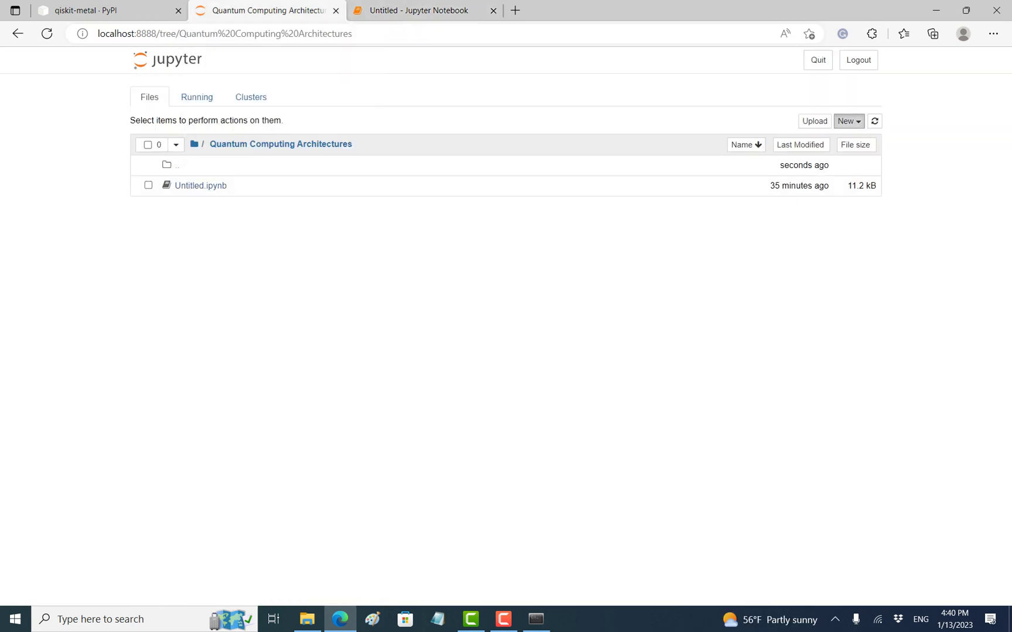
click(848, 121)
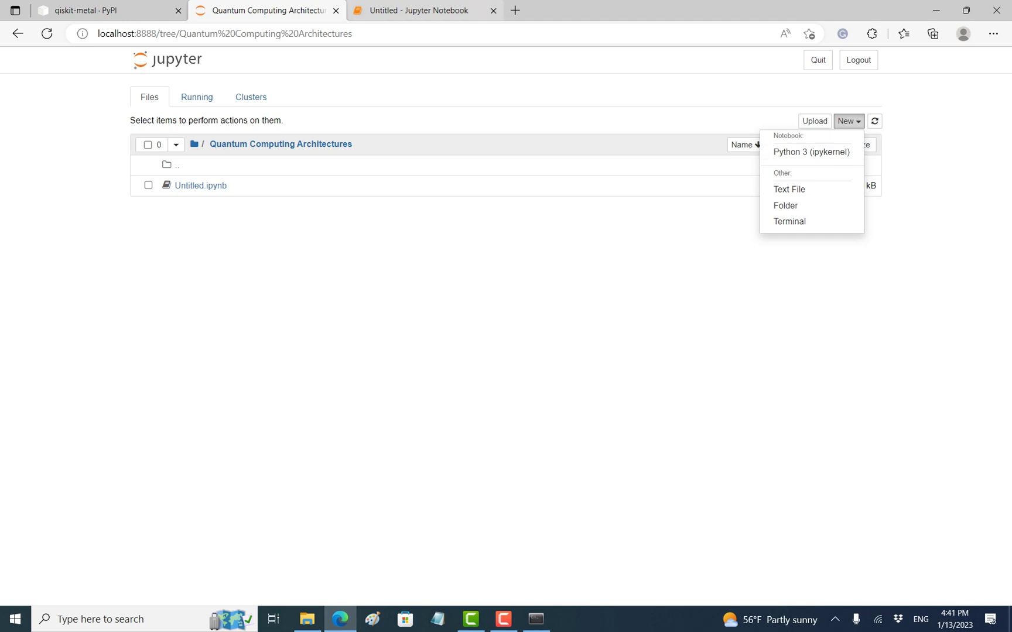
click(419, 11)
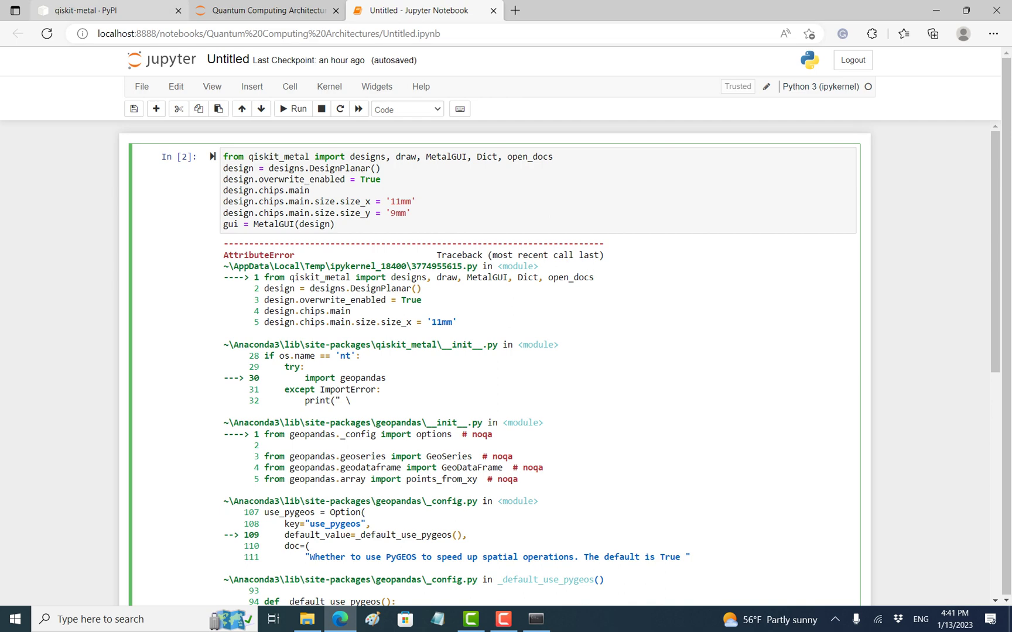
click(85, 10)
click(419, 11)
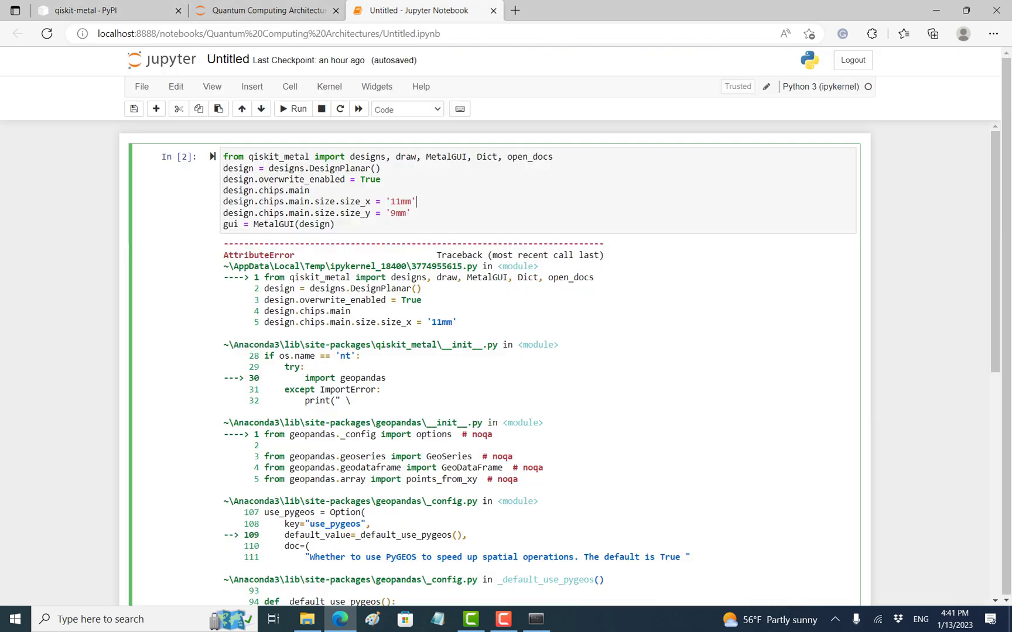
key(shift+Return)
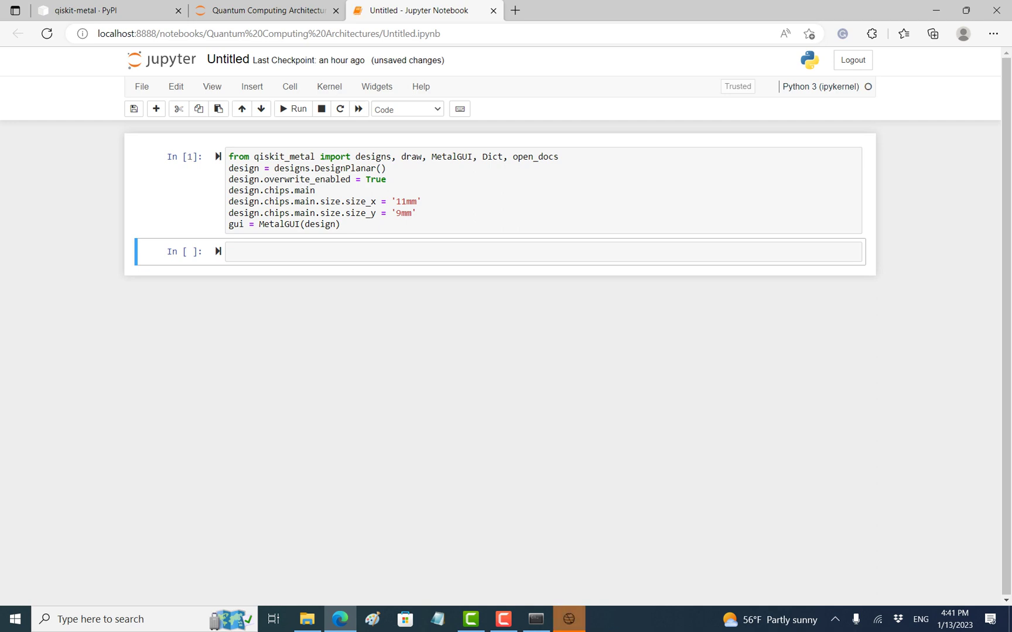
- Copy 'gui = MetalGUI(design)' from the docs and run it in the empty notebook cell
key(ctrl+1)
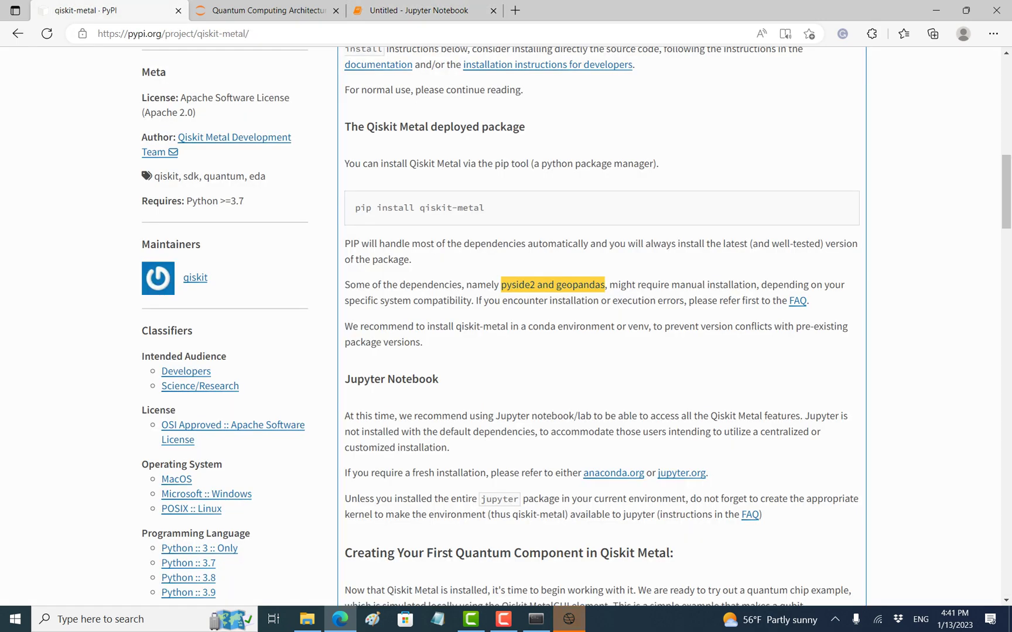
drag(1007, 193, 1006, 254)
scroll(602, 316, down, 1)
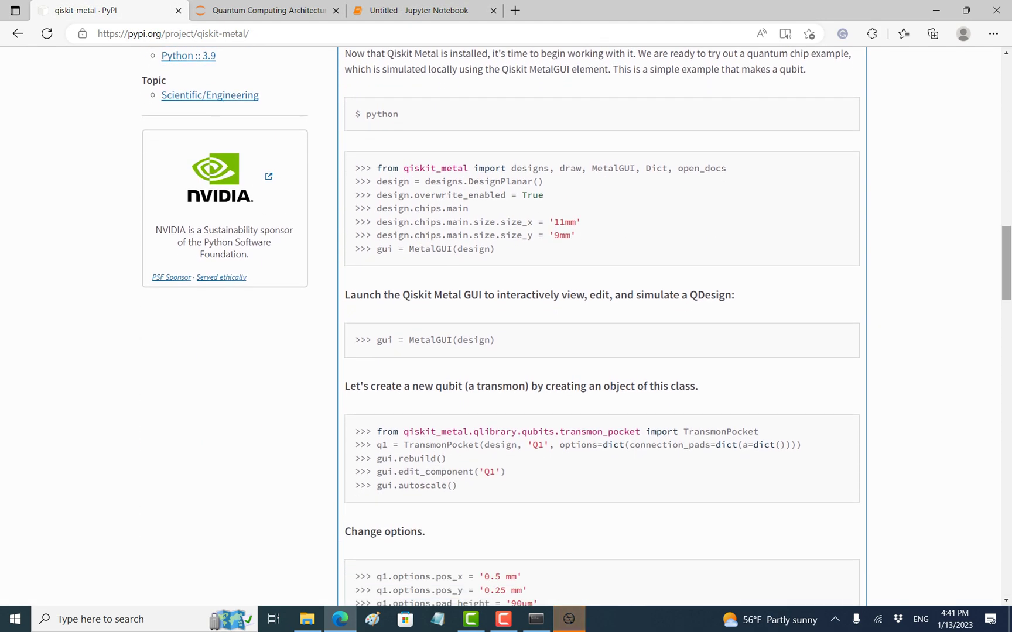
drag(495, 404, 381, 404)
key(ctrl+c)
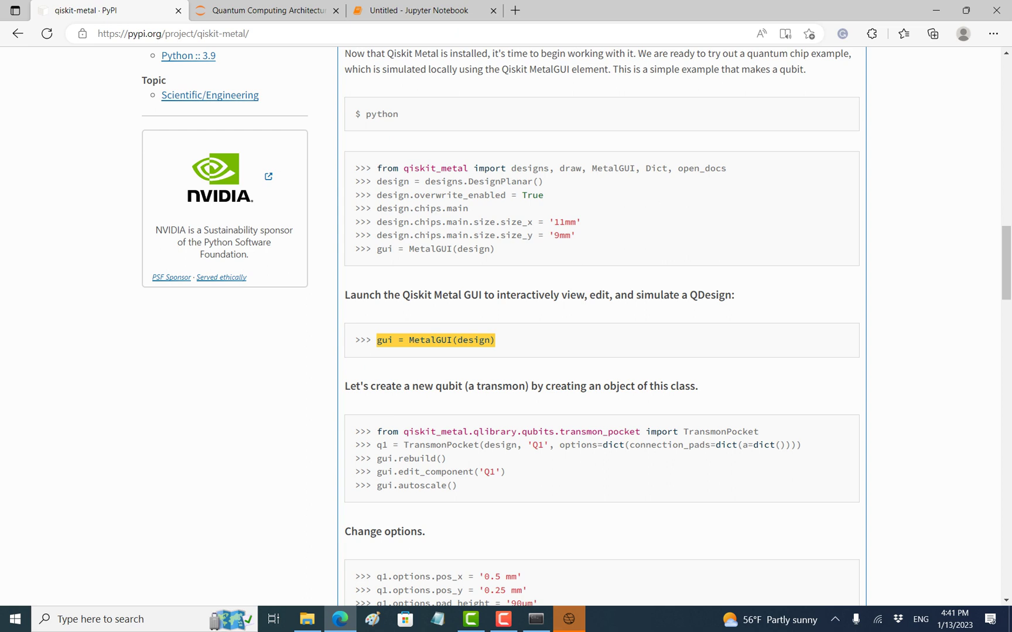
click(420, 10)
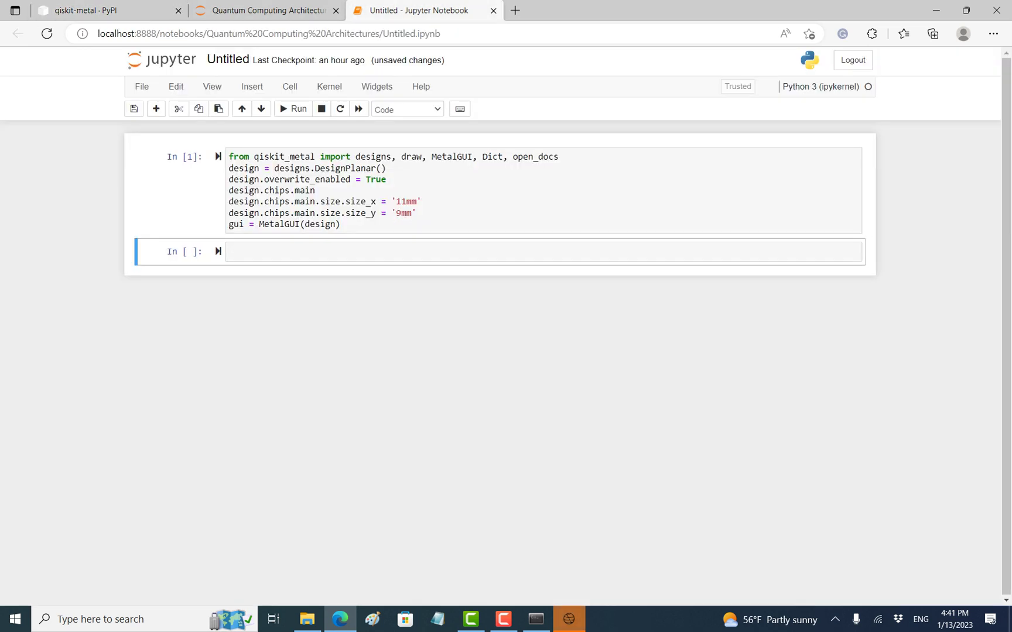
key(ctrl+v)
key(shift+Return)
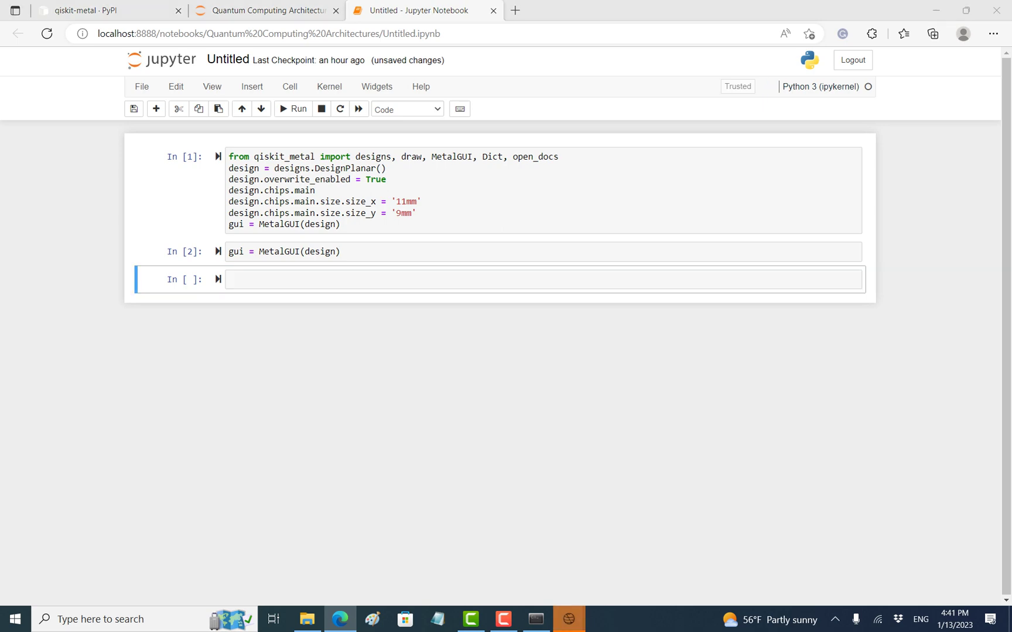
- Bring up the empty Qiskit Metal builder, then minimize it
click(636, 554)
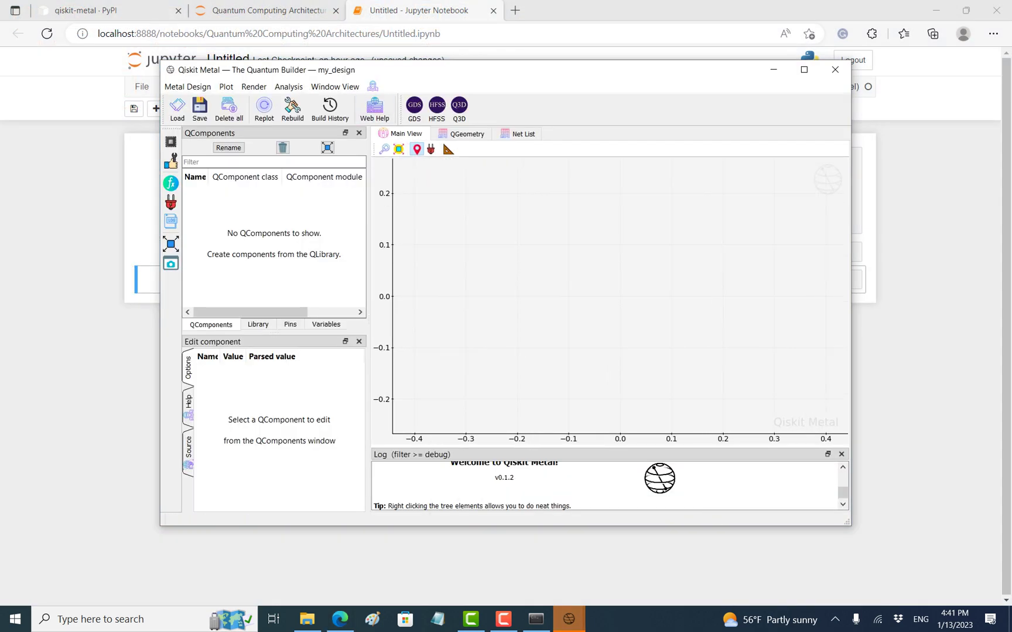
click(773, 69)
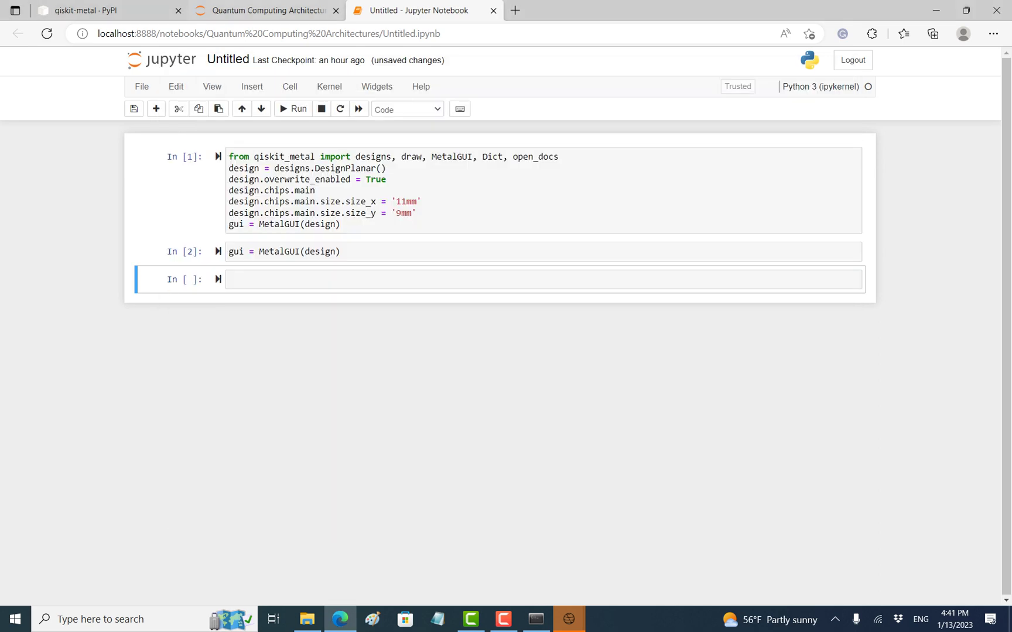
click(269, 10)
click(86, 11)
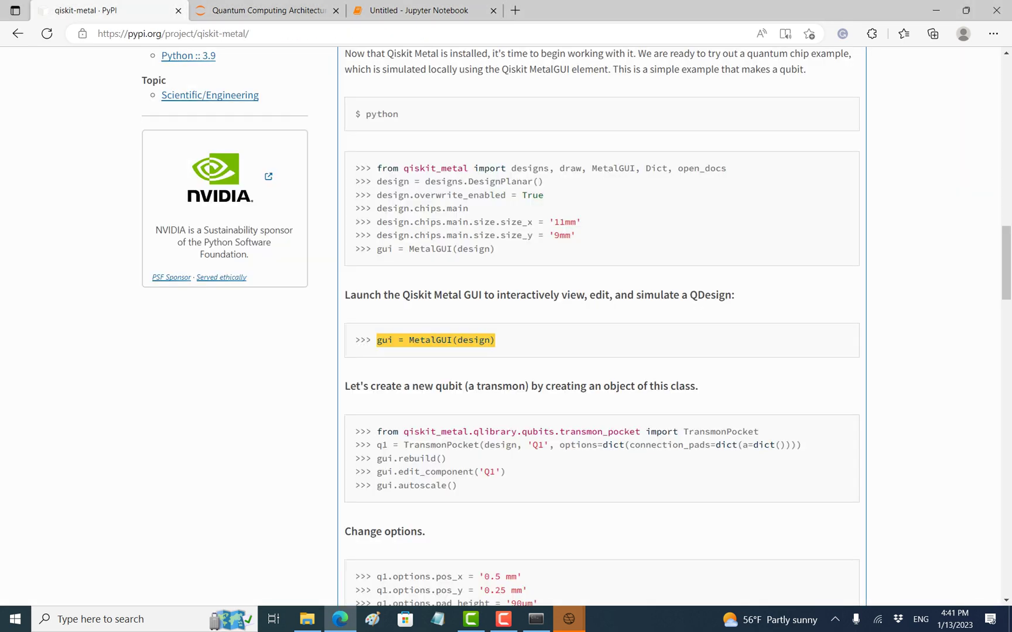
drag(1006, 263, 1005, 302)
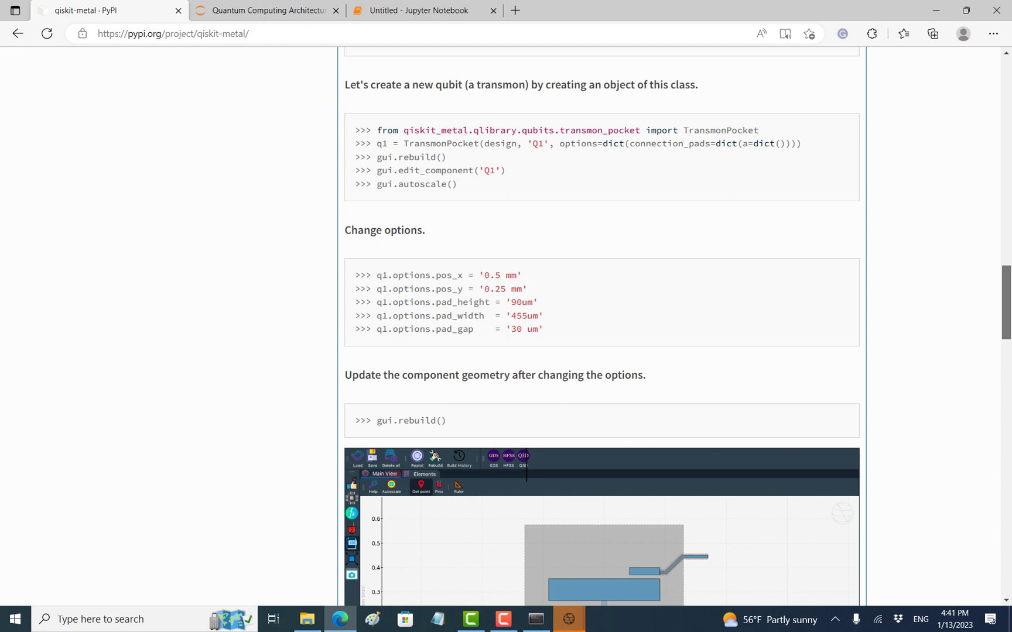
- Paste the PyPI TransmonPocket Q1 example into a new cell and strip its >>> prompts
drag(458, 192, 354, 138)
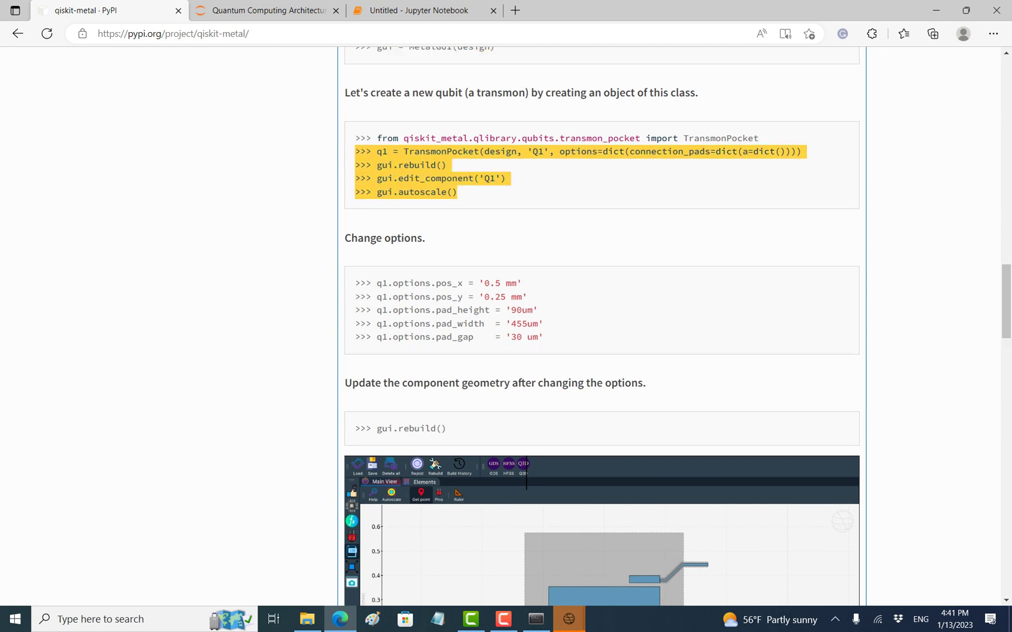
click(419, 9)
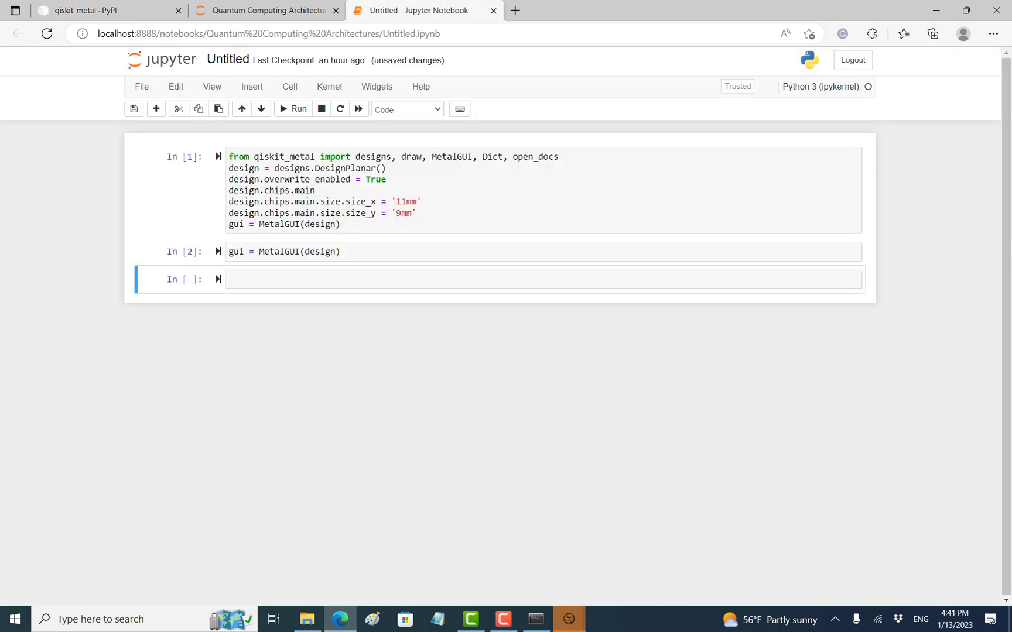
key(ctrl+v)
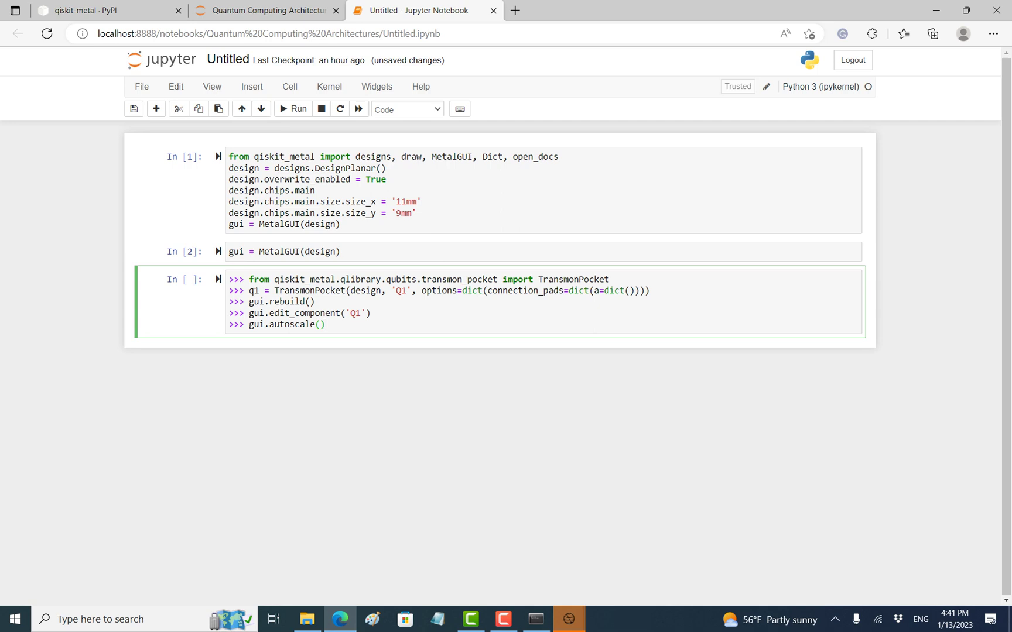
key(Delete)
key(Delete)
key(Delete)
key(Down)
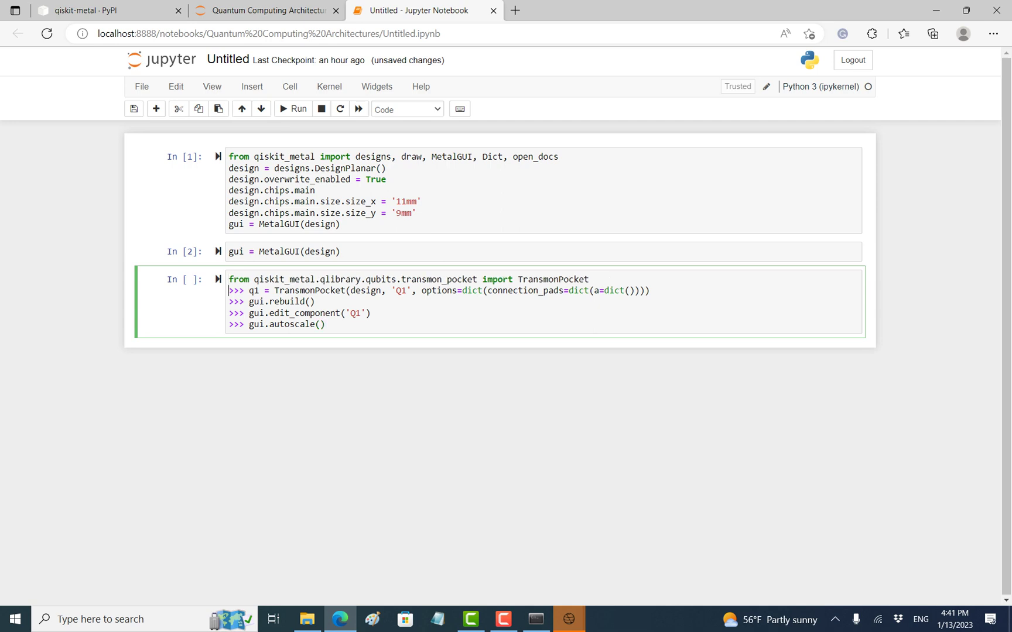
key(Delete)
key(Delete)
key(Delete)
key(Delete)
key(Down)
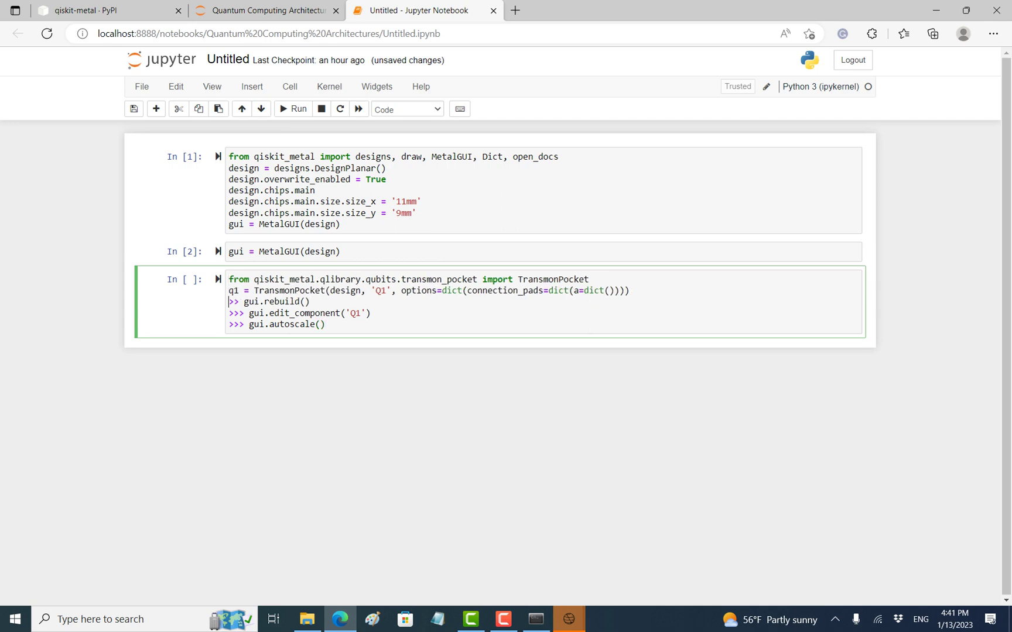
key(Delete)
key(Delete)
key(Delete)
key(Down)
key(Delete)
key(Delete)
key(Delete)
key(Delete)
key(Down)
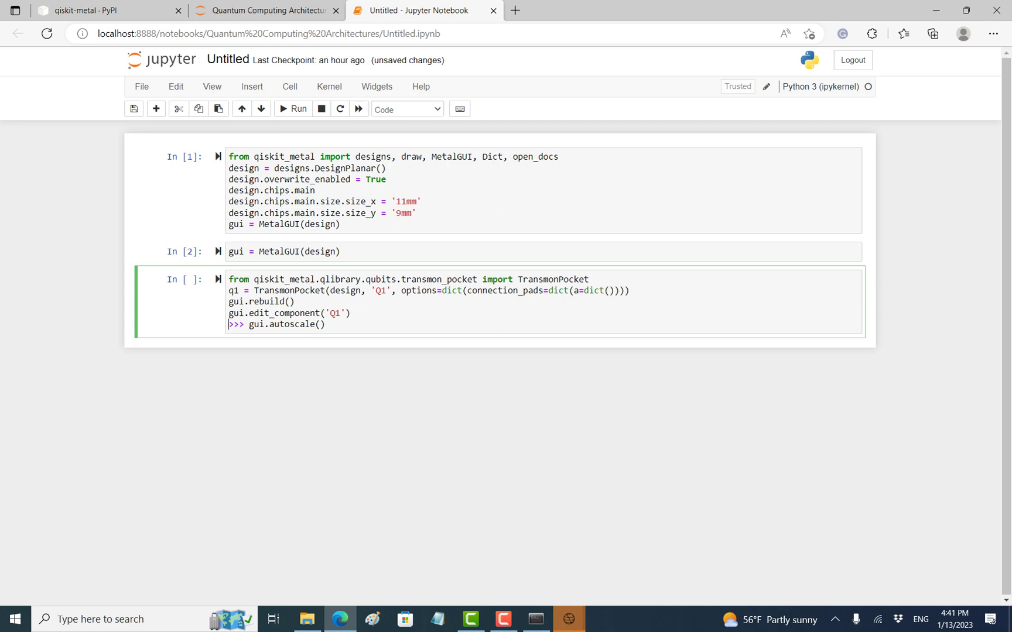
key(Delete)
key(Delete)
key(Delete)
- Run the cell as In [3] and view the Q1 qubit in Qiskit Metal
key(shift+Return)
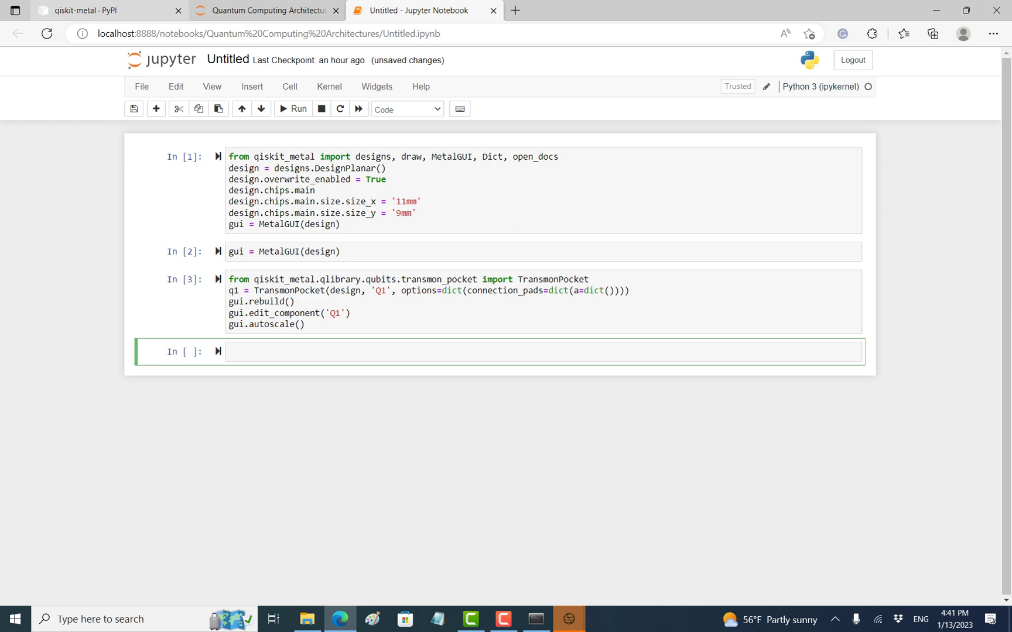
click(569, 619)
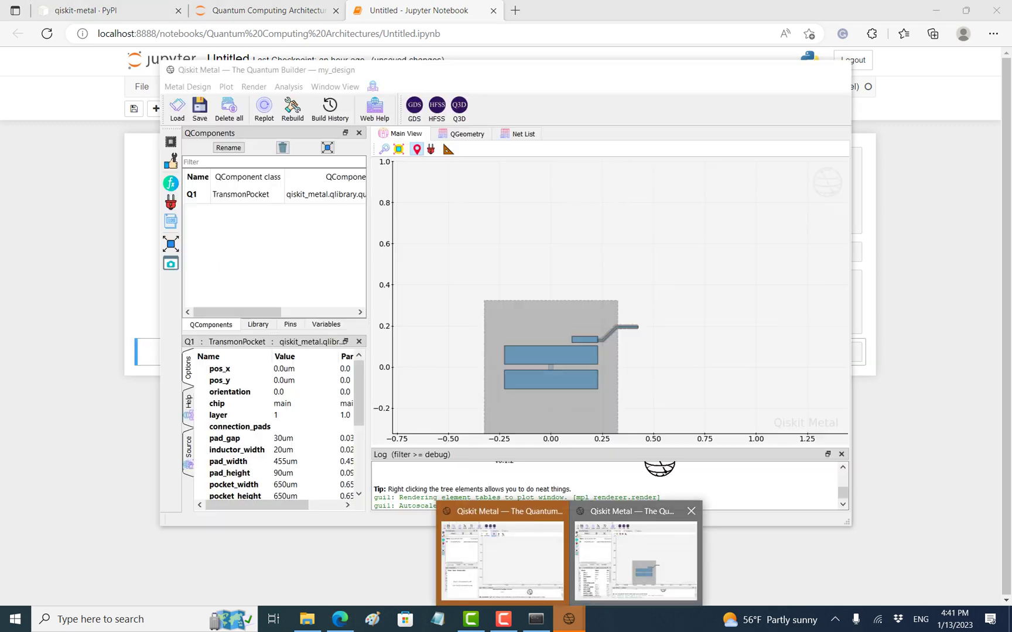
click(500, 553)
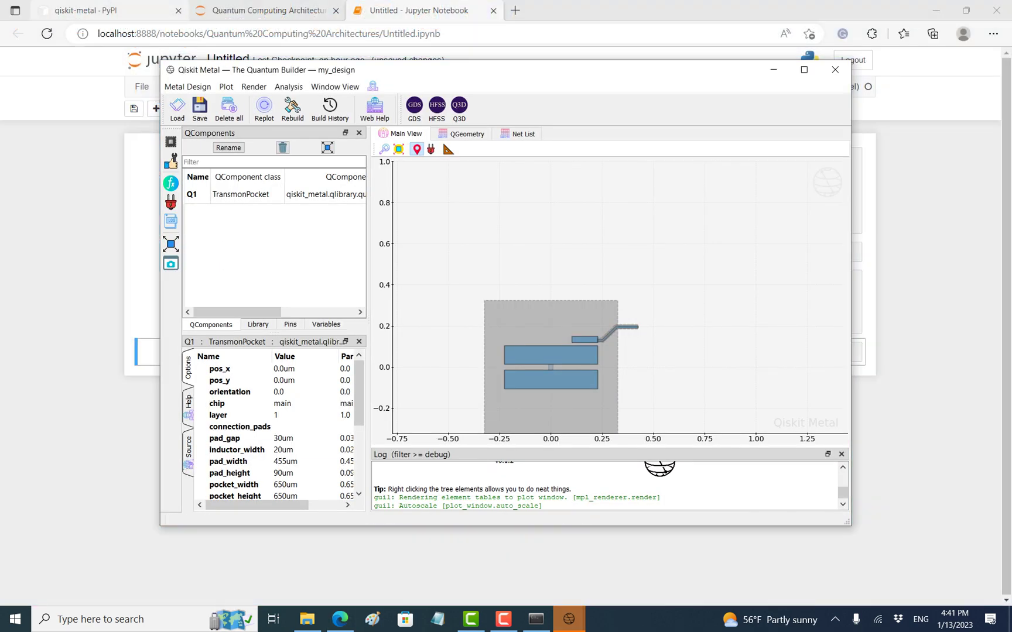
click(86, 10)
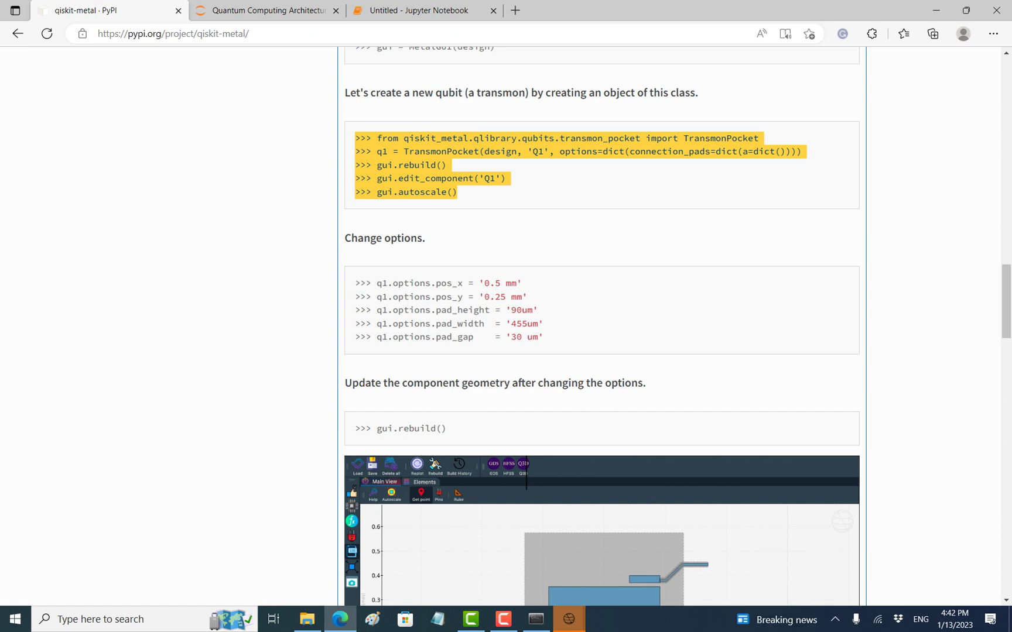
- Paste the PyPI 'Change options' snippet into a new cell and remove the first line's prompt
triple_click(442, 308)
key(ctrl+c)
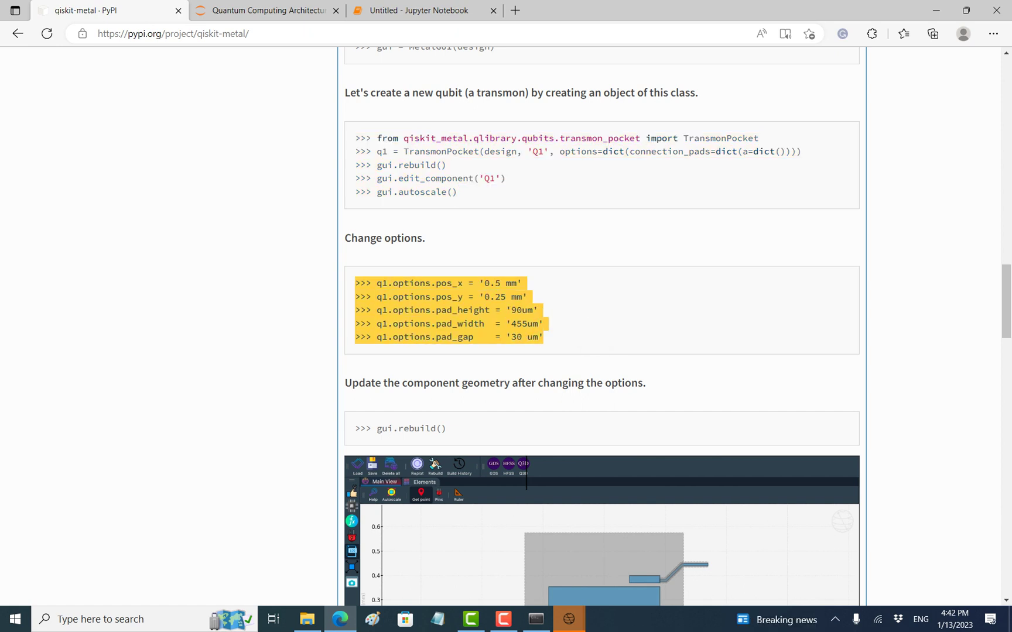
click(418, 10)
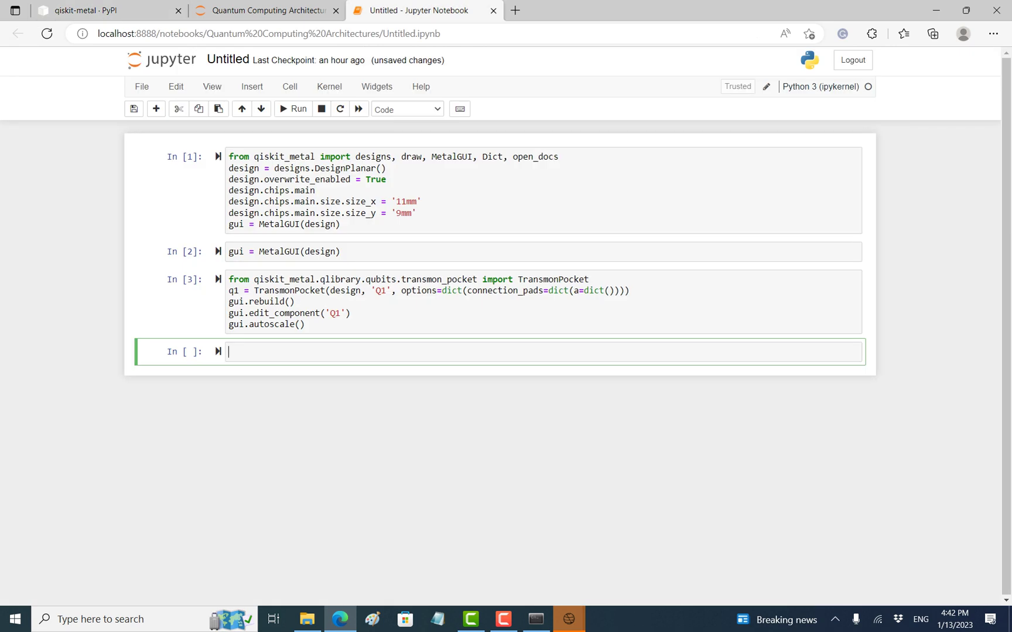
key(ctrl+v)
click(249, 352)
key(BackSpace)
key(BackSpace)
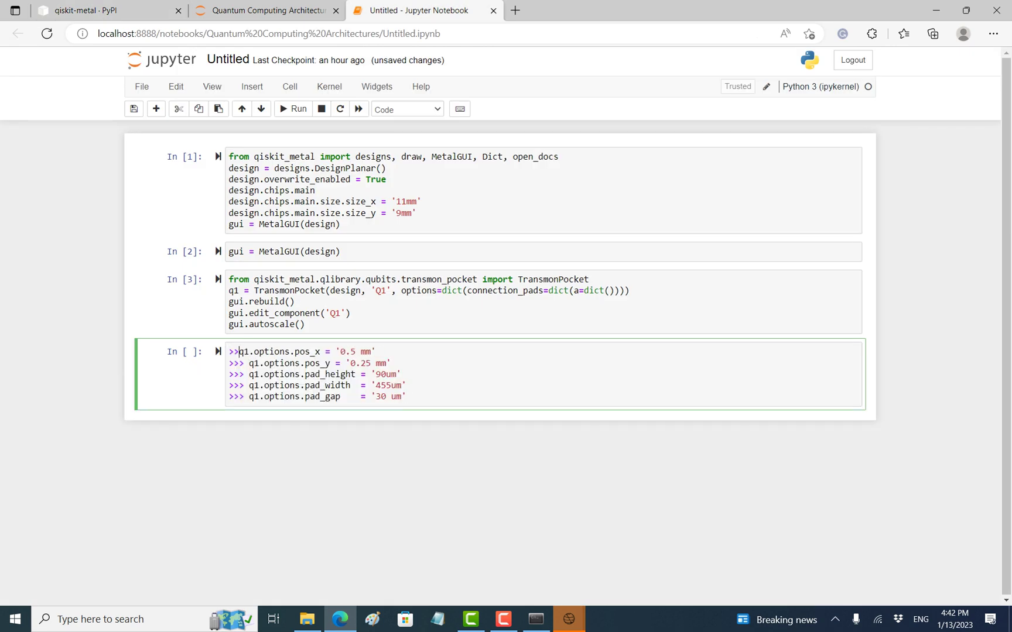
key(BackSpace)
key(BackSpace)
- Strip the remaining prompts and run In [4] setting Q1 to pos_x 0.5 mm, pos_y 0.25 mm
key(Delete)
key(Delete)
key(Delete)
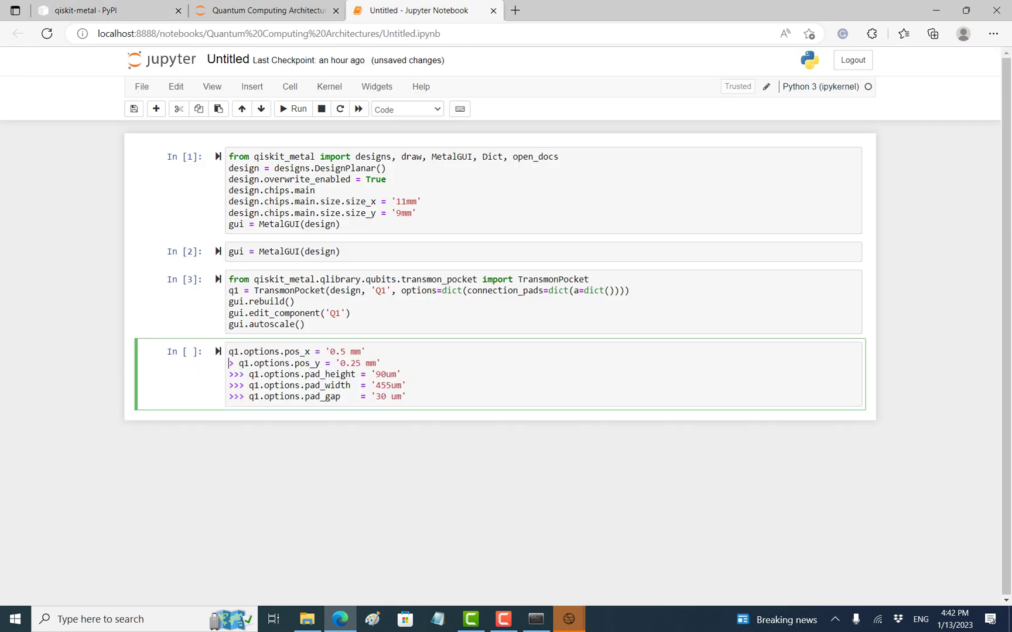
key(Down)
key(Delete)
key(Delete)
key(Delete)
key(Down)
key(Delete)
key(Delete)
key(Delete)
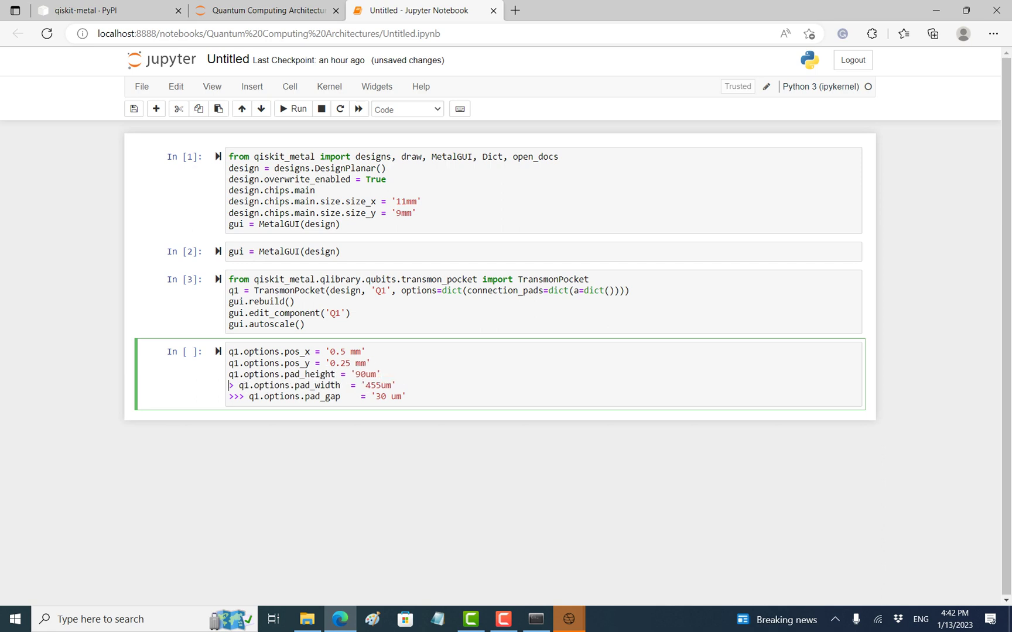
key(Down)
key(Delete)
key(Delete)
key(Delete)
key(shift+Return)
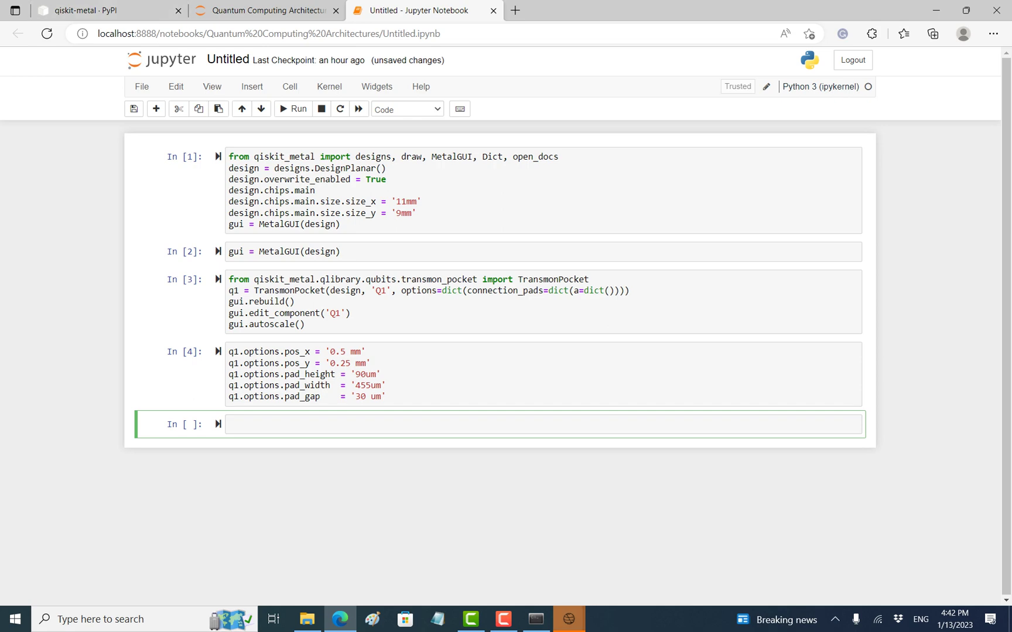
mouse_move(568, 619)
click(503, 554)
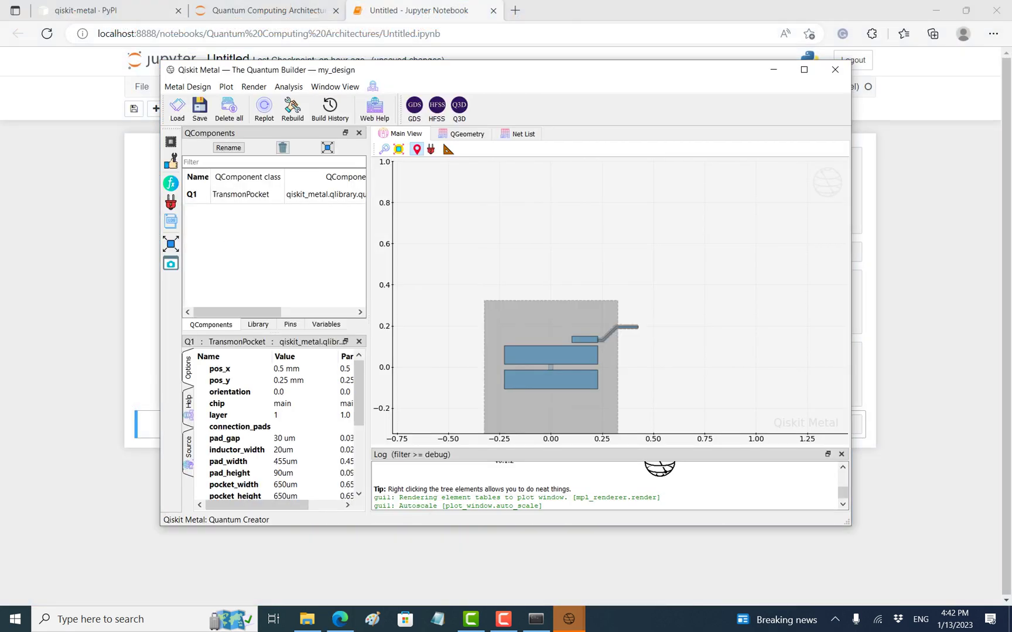
click(86, 10)
- Paste and run gui.rebuild() as In [5], then inspect the Qiskit Metal window
drag(447, 429, 380, 429)
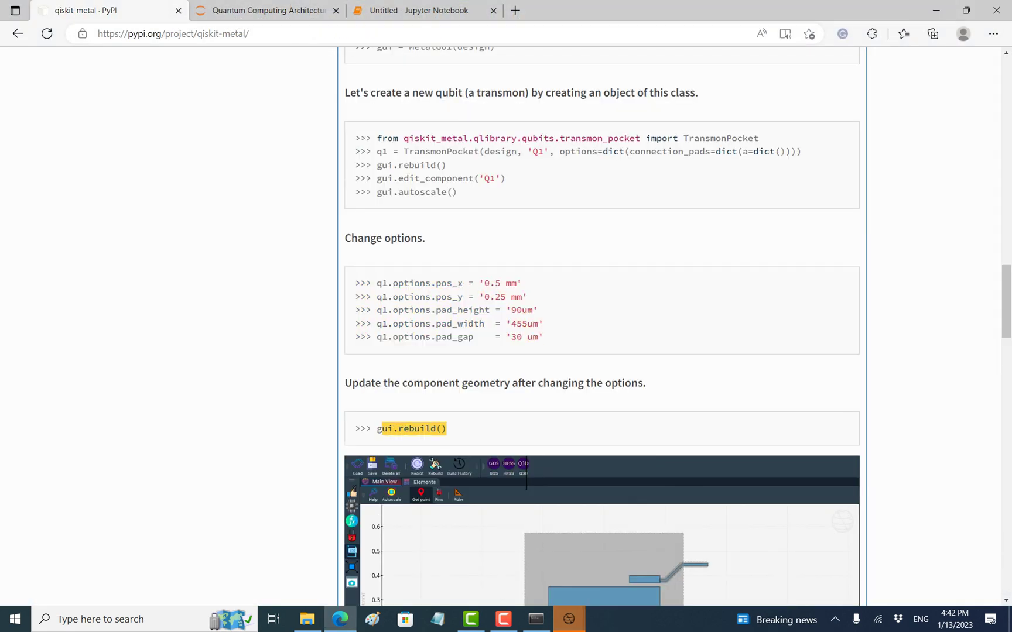
key(ctrl+c)
click(419, 10)
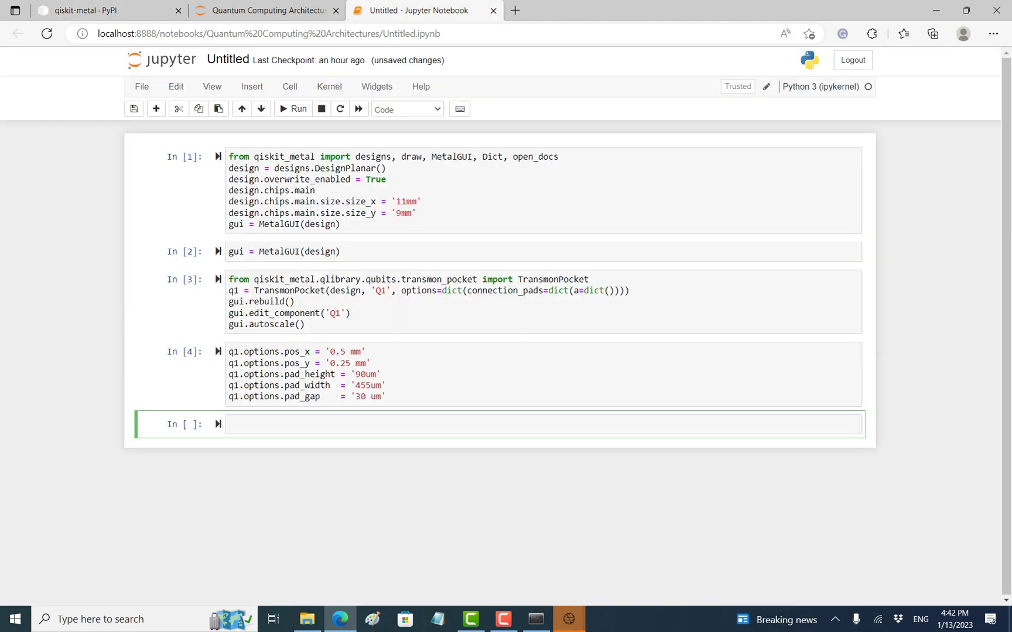
key(ctrl+v)
key(shift+Return)
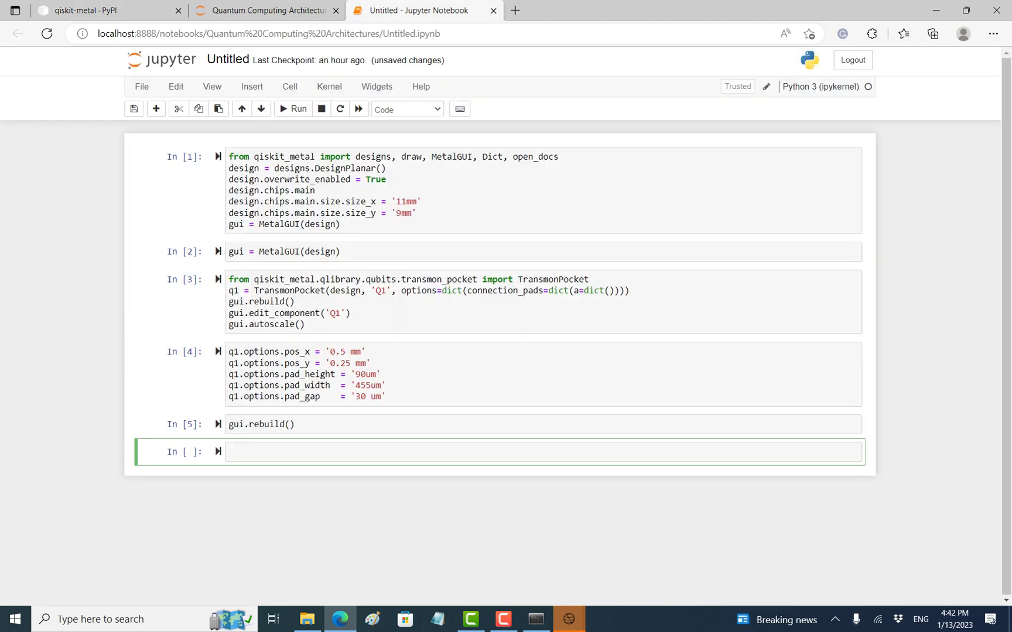
click(537, 620)
click(497, 553)
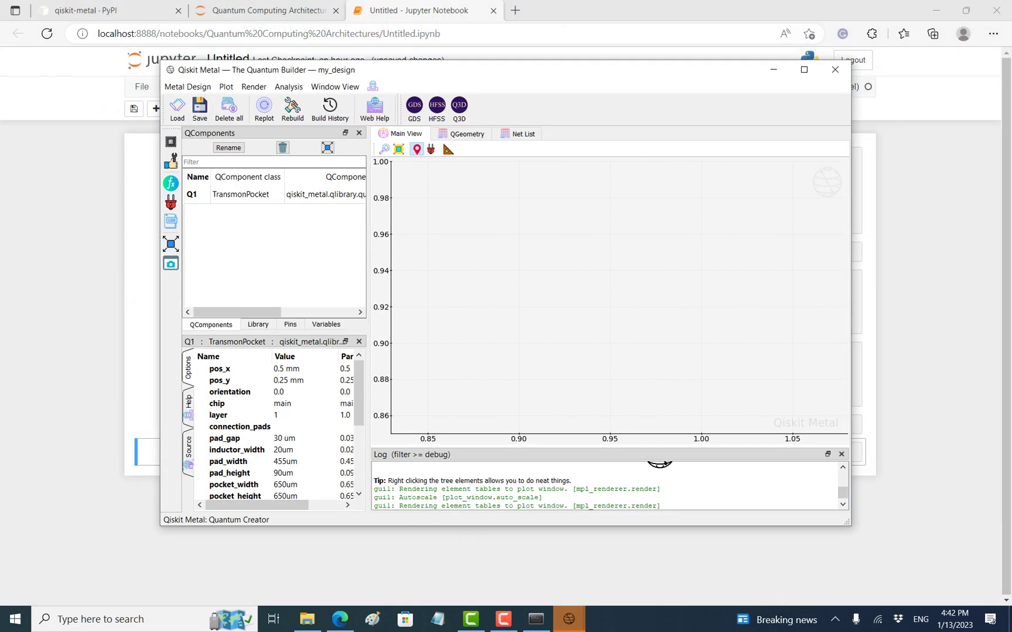
click(339, 619)
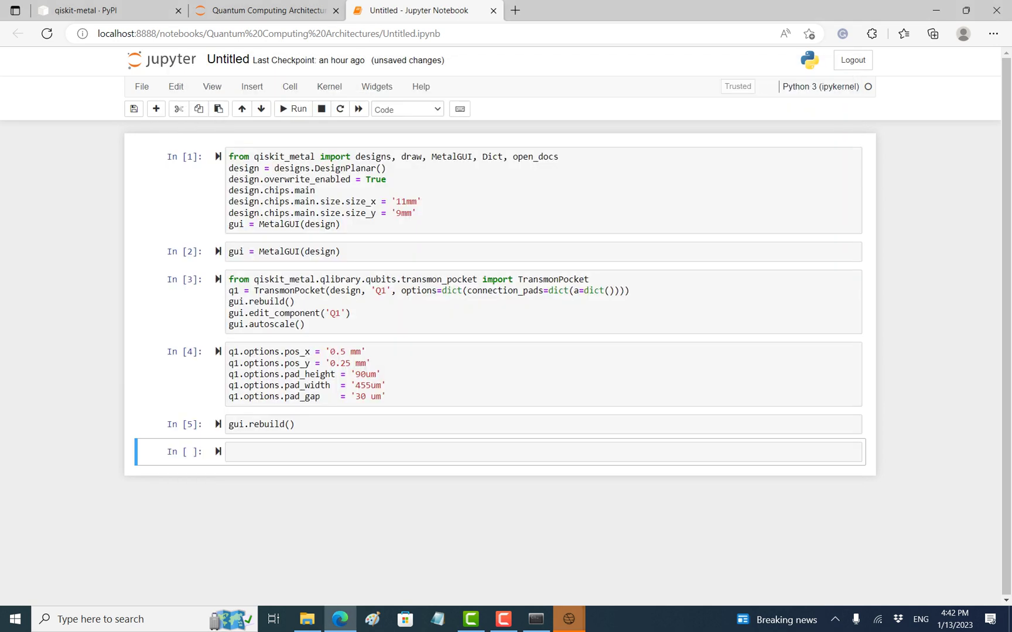